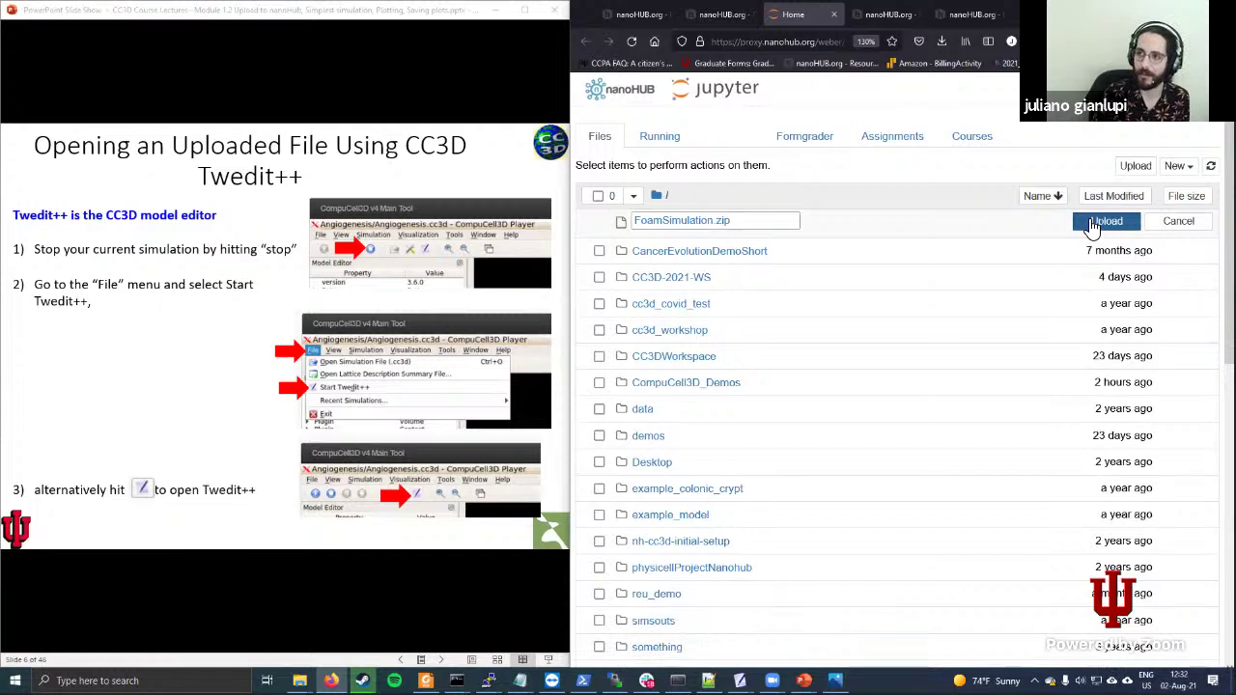
Step: Cancel the pending FoamSimulation.zip upload in Jupyter, then start Twedit++ from the CompuCell3D tool session
click(1168, 230)
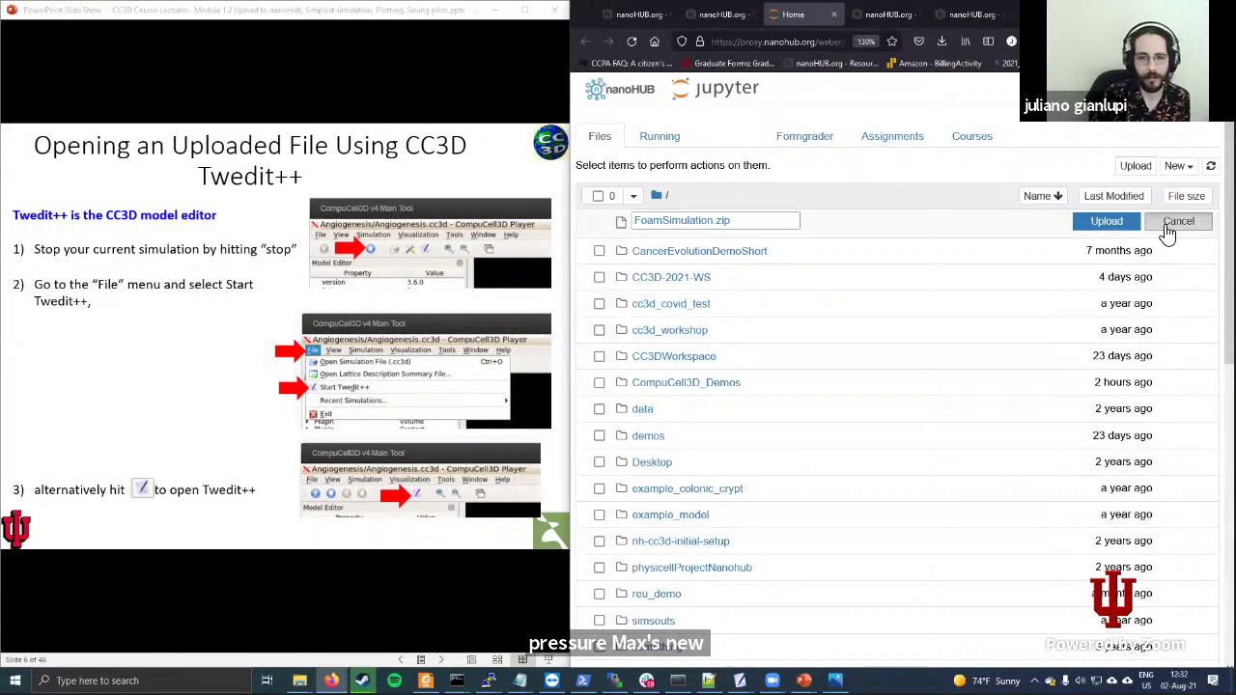
click(874, 16)
click(966, 16)
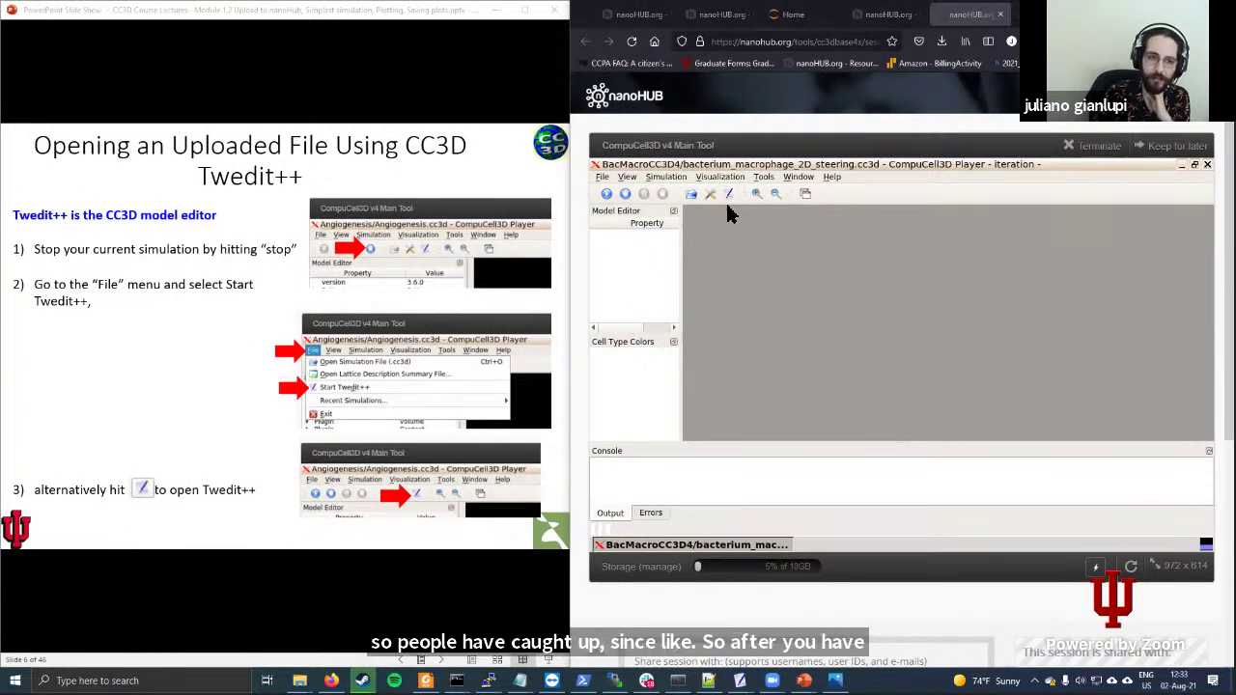
click(605, 178)
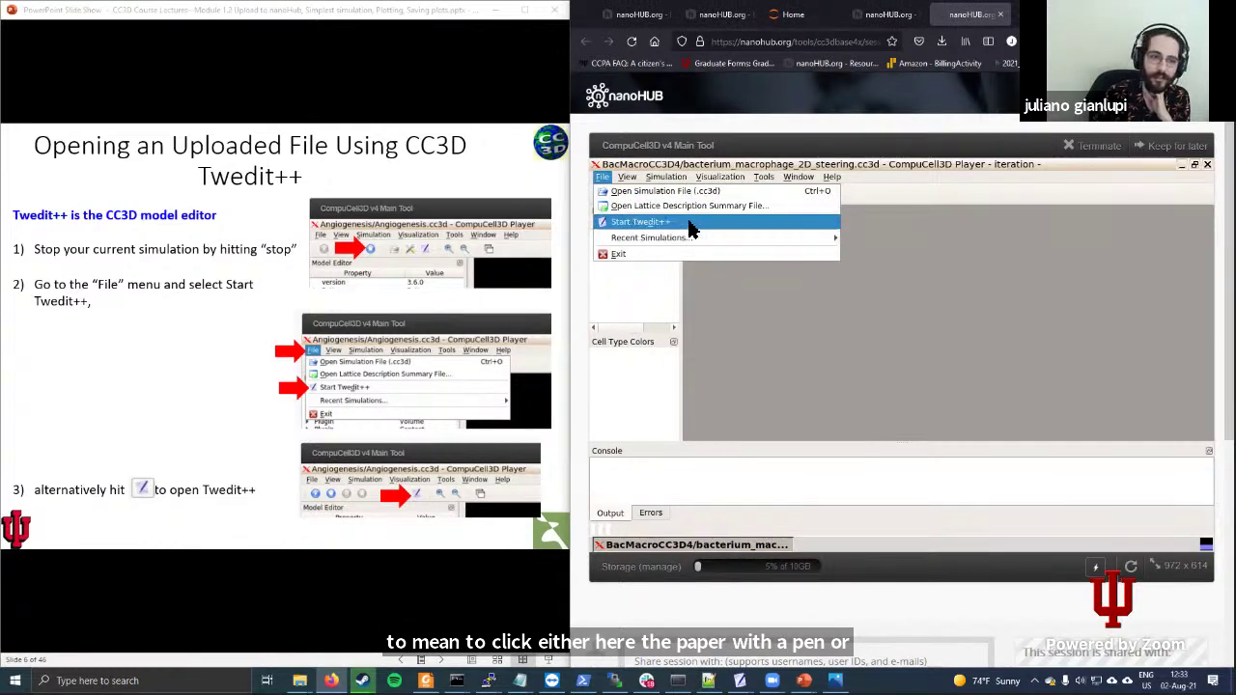
click(877, 389)
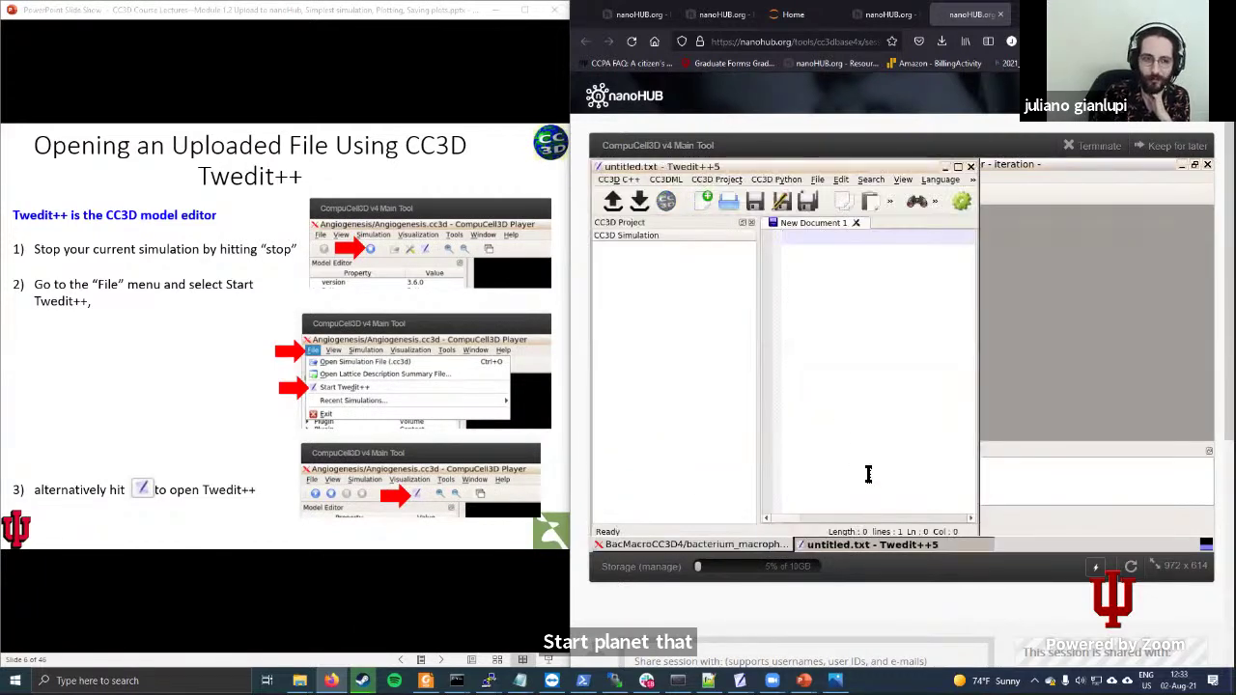
Step: Switch back and forth between the CompuCell3D Player and Twedit++ windows
click(736, 545)
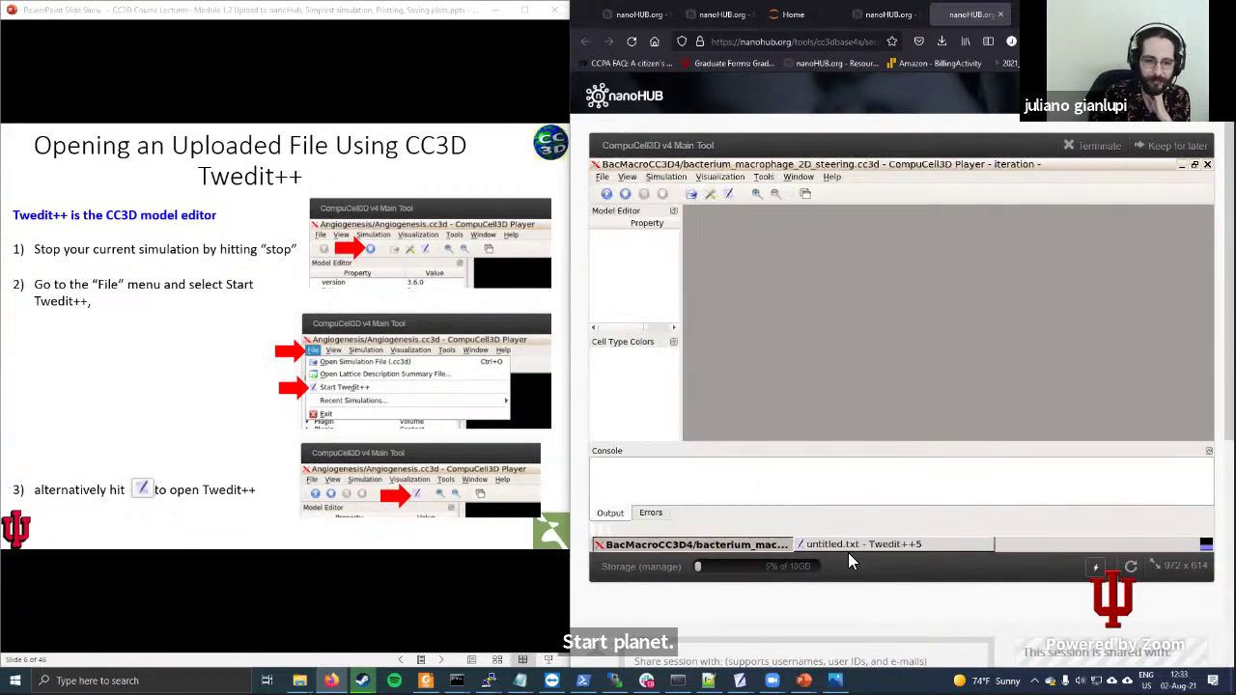
click(847, 544)
click(840, 545)
click(809, 545)
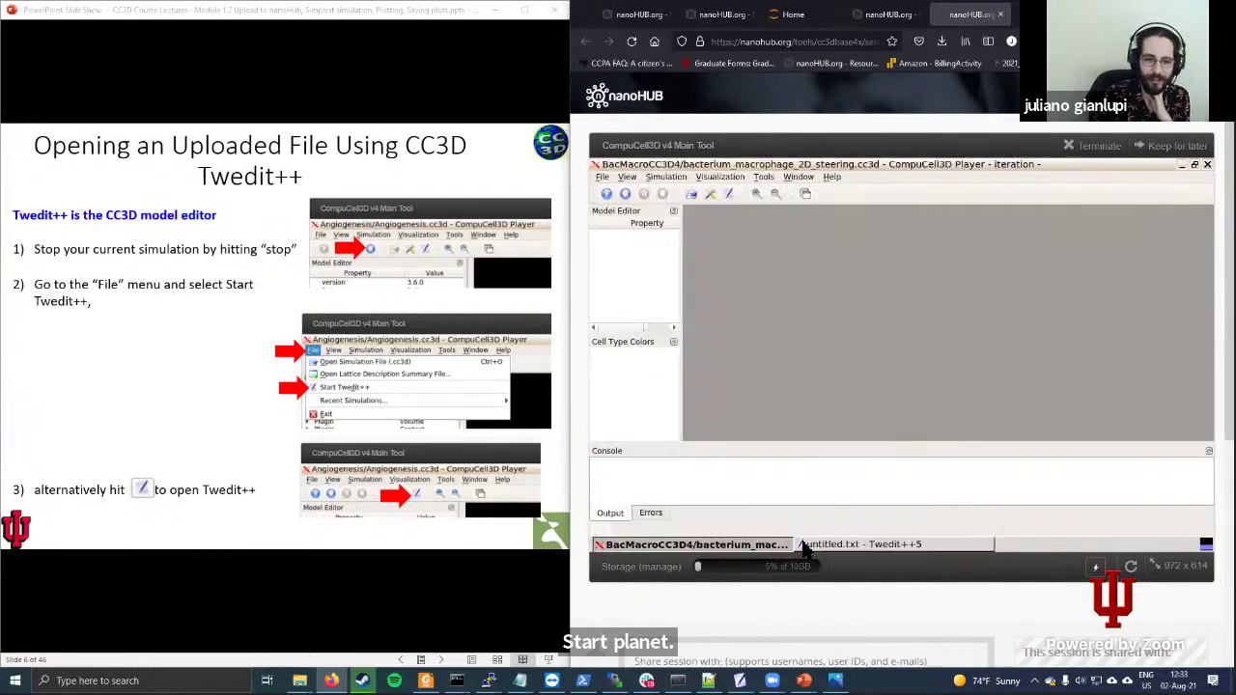
click(811, 545)
click(765, 545)
click(758, 545)
click(758, 545)
click(750, 545)
click(750, 545)
Step: Bring Twedit++ to the front, maximize its window and narrow the CC3D Project panel
click(840, 544)
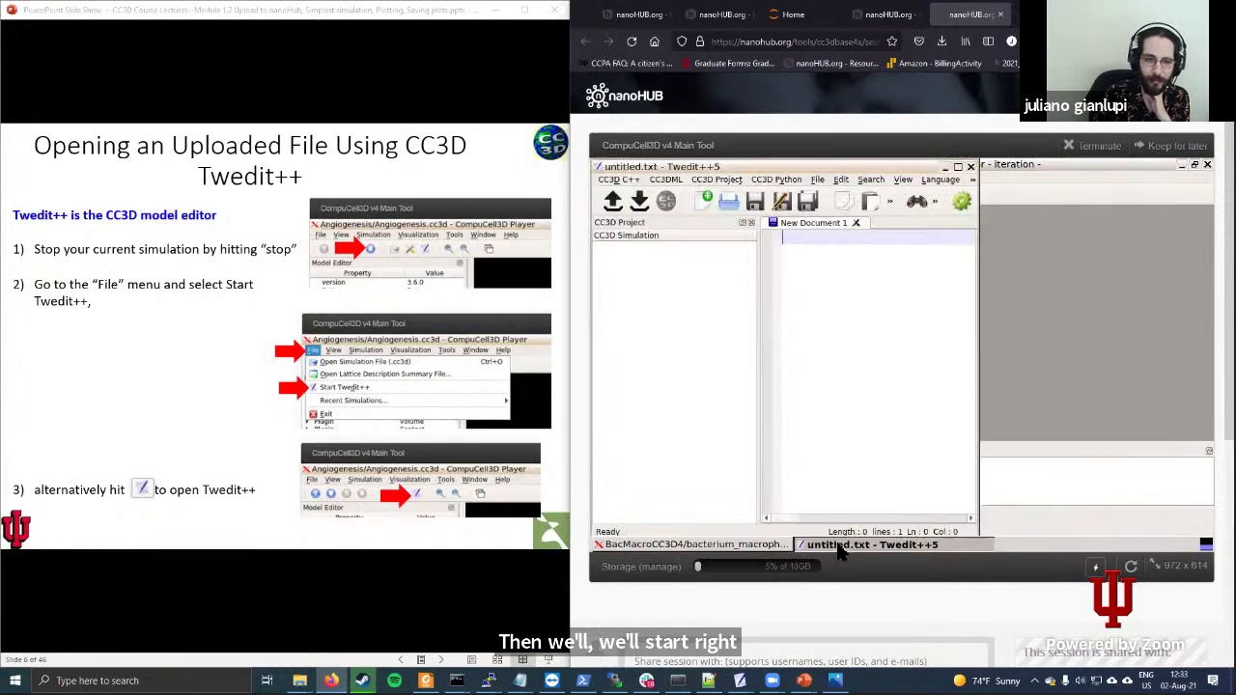
click(960, 167)
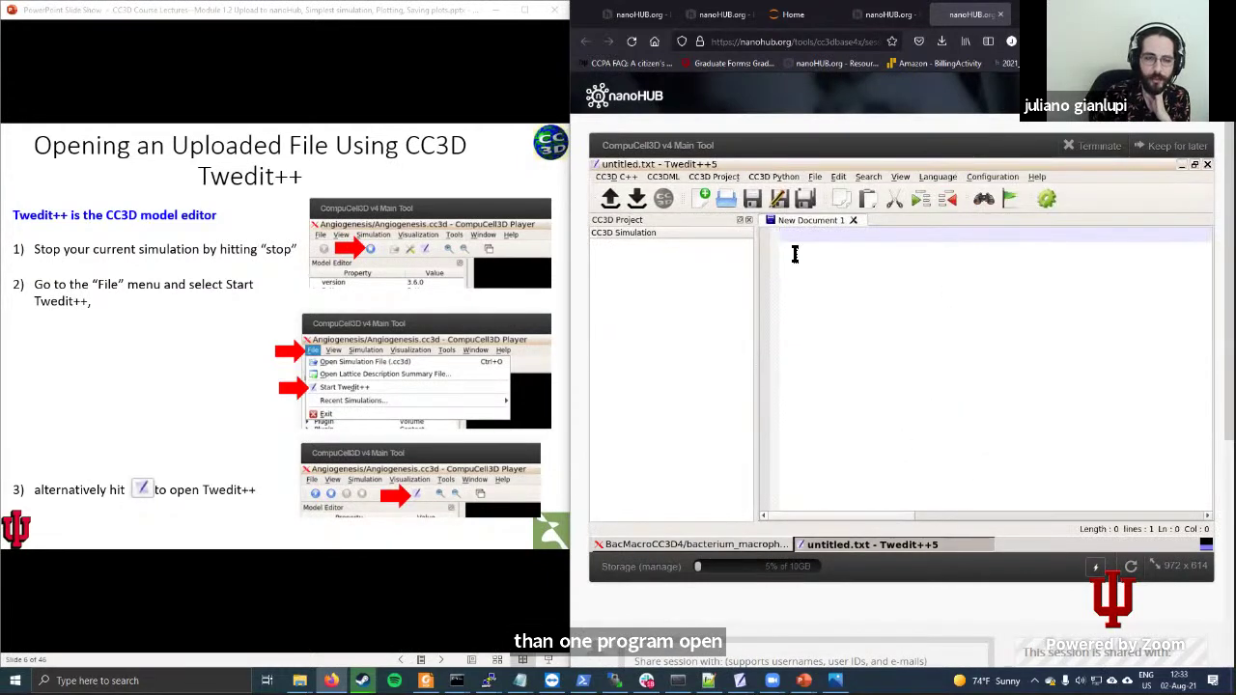
drag(759, 295, 712, 294)
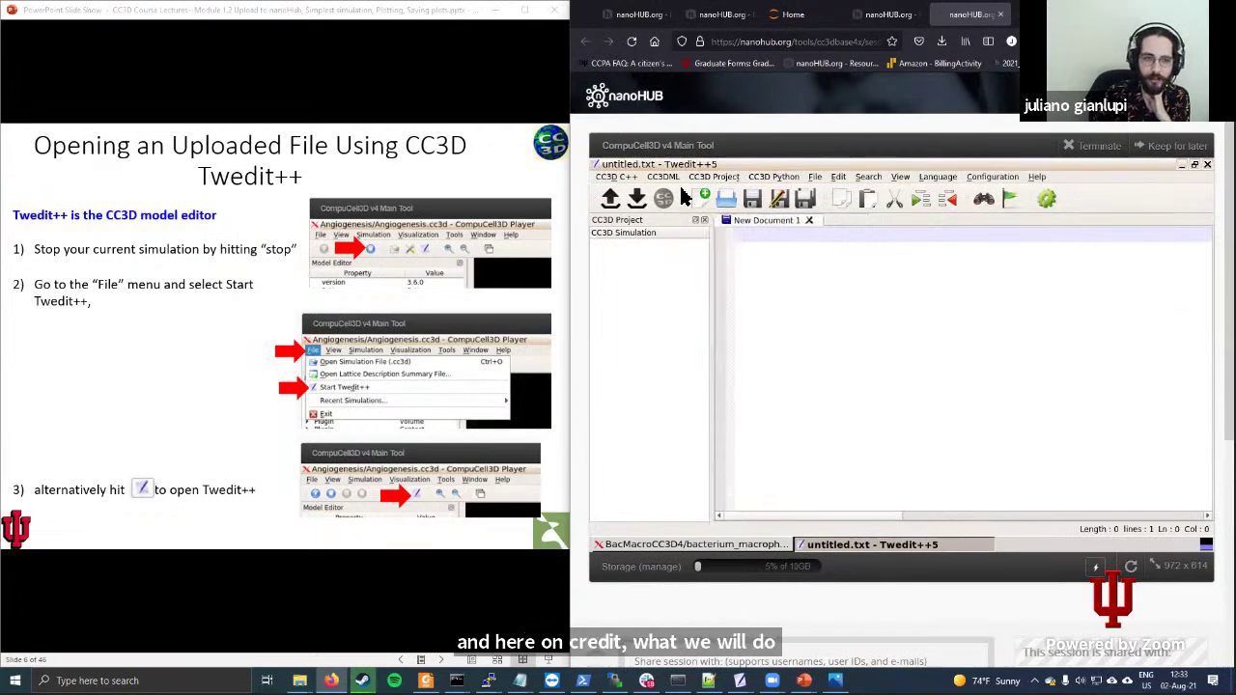
click(735, 178)
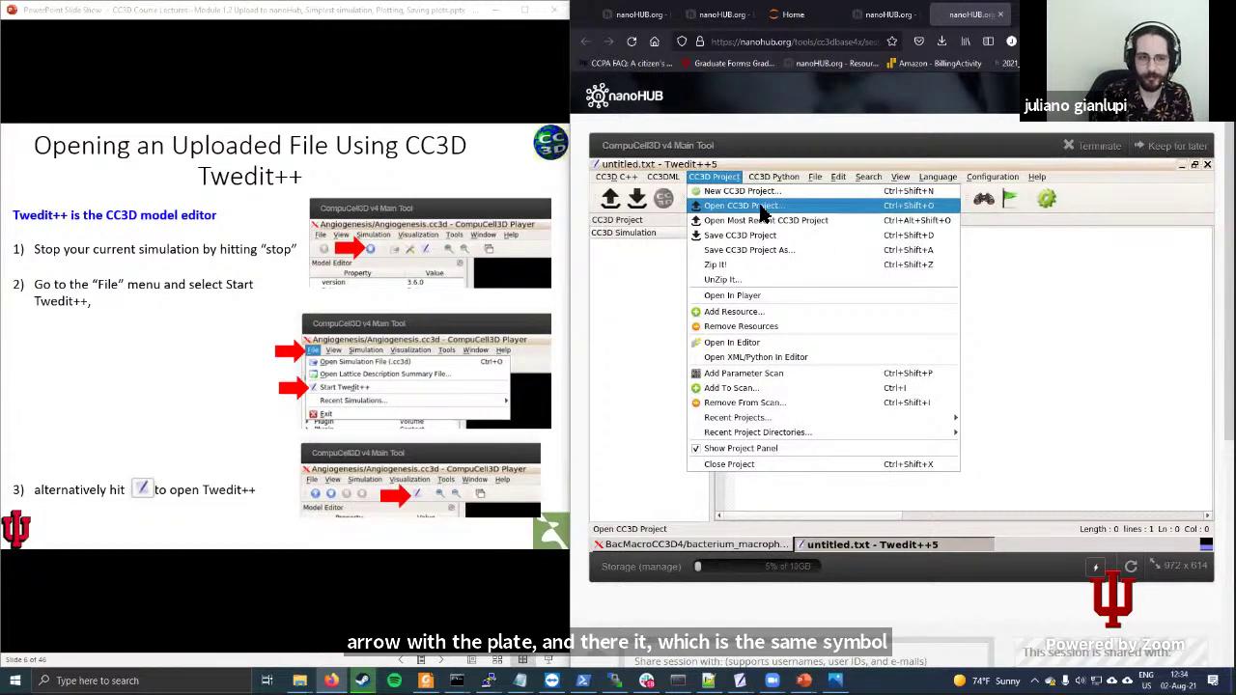
click(705, 546)
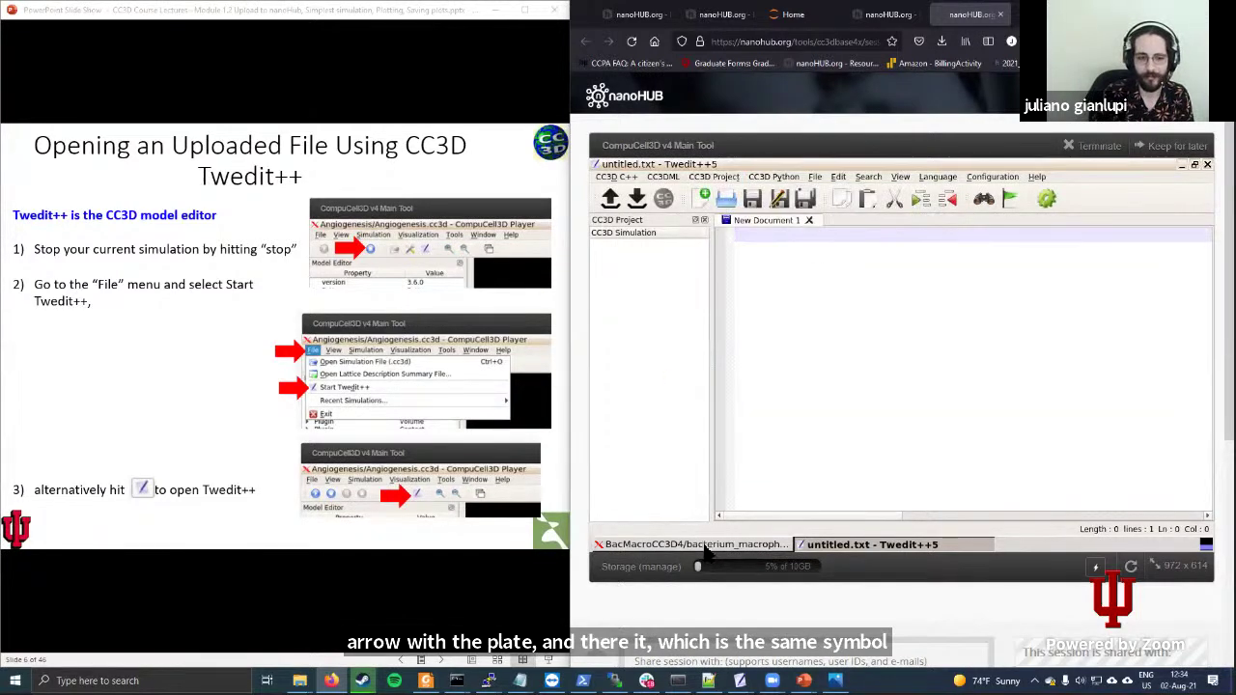
click(705, 546)
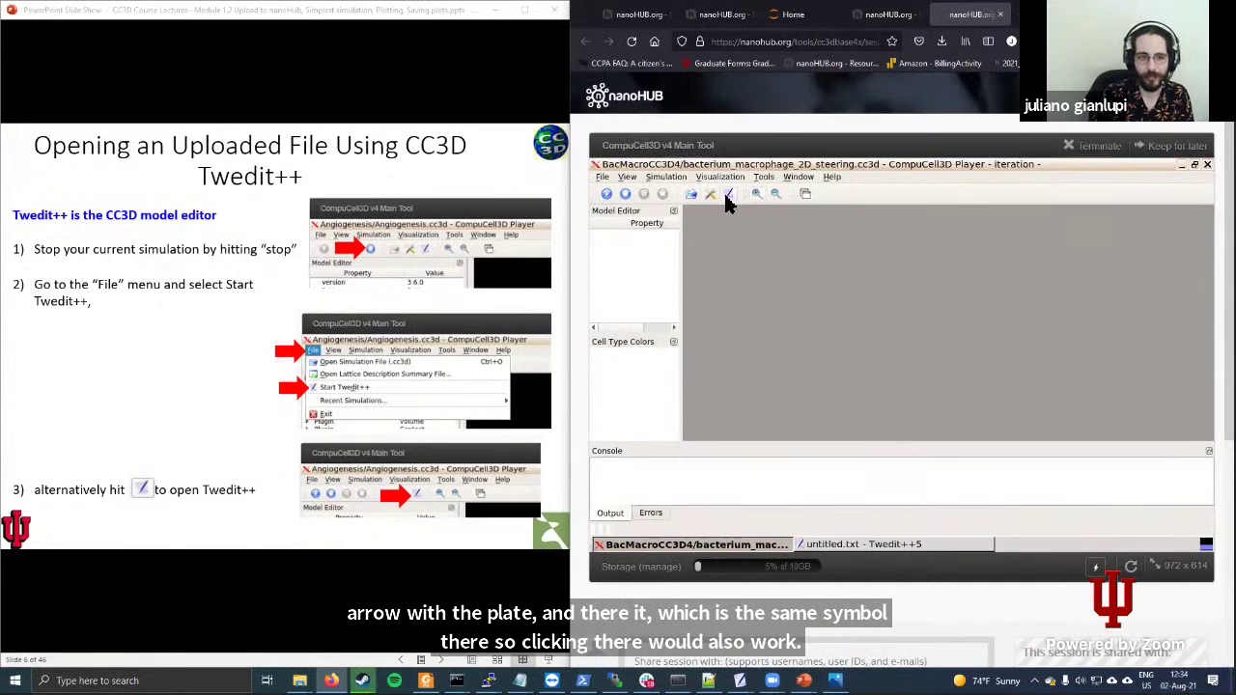
click(603, 177)
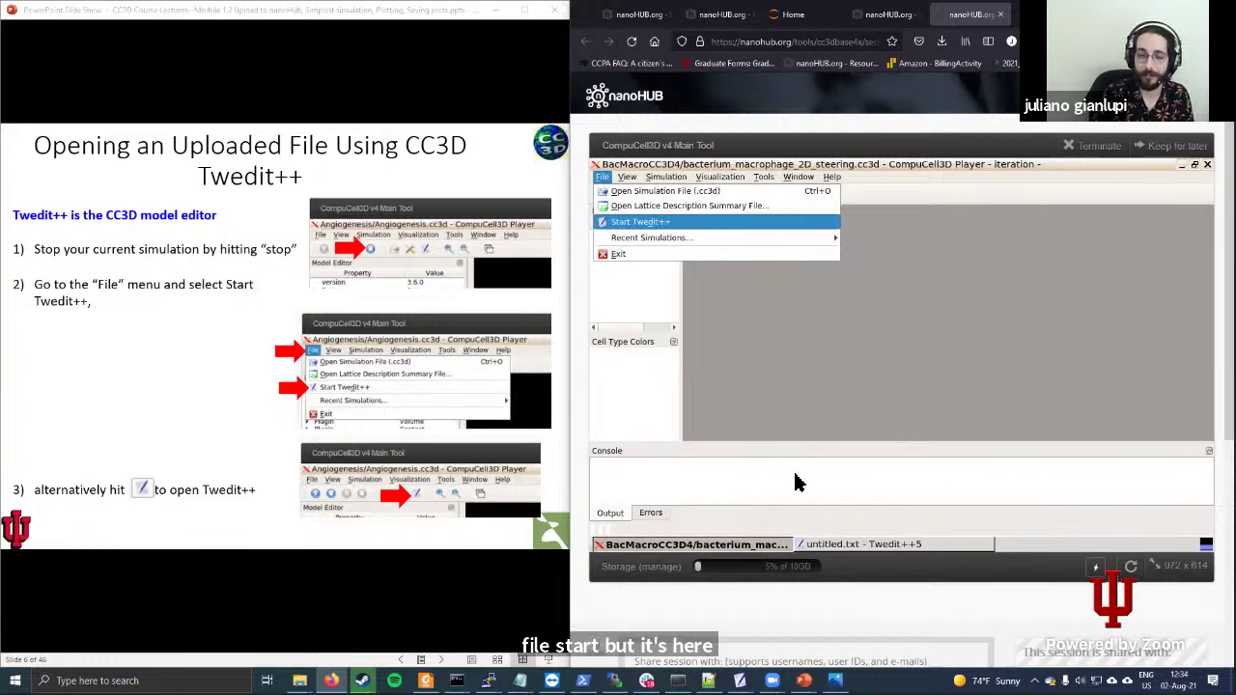
click(859, 558)
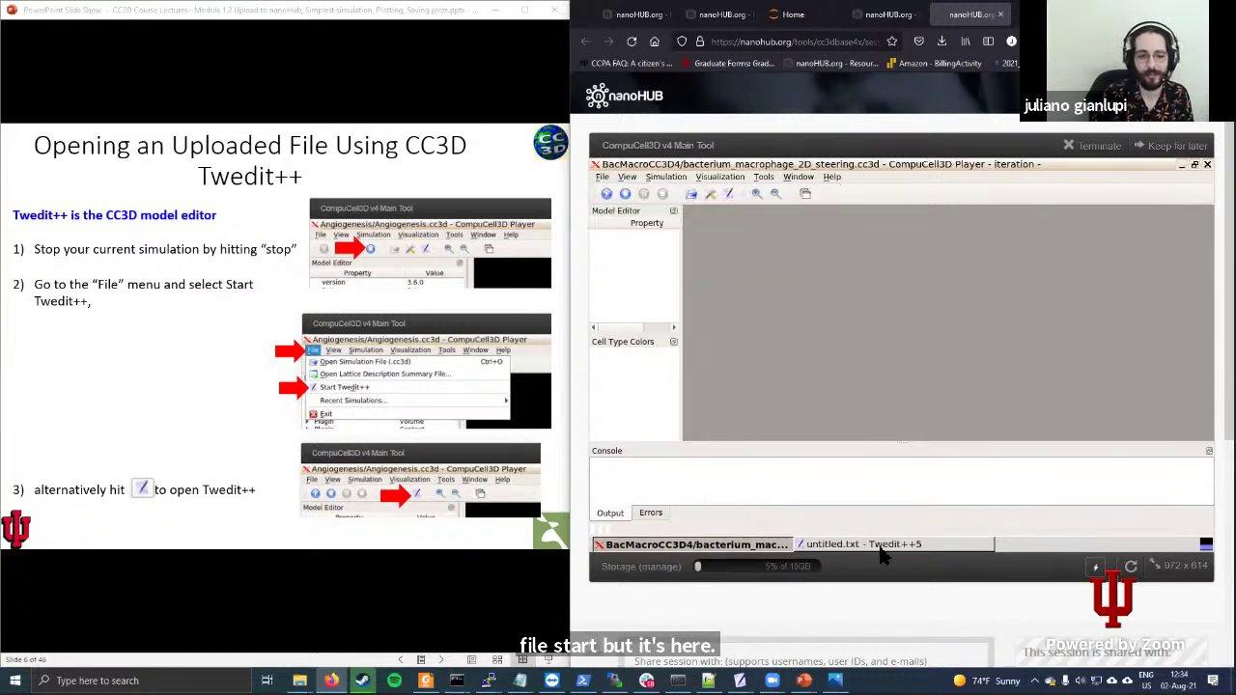
click(881, 553)
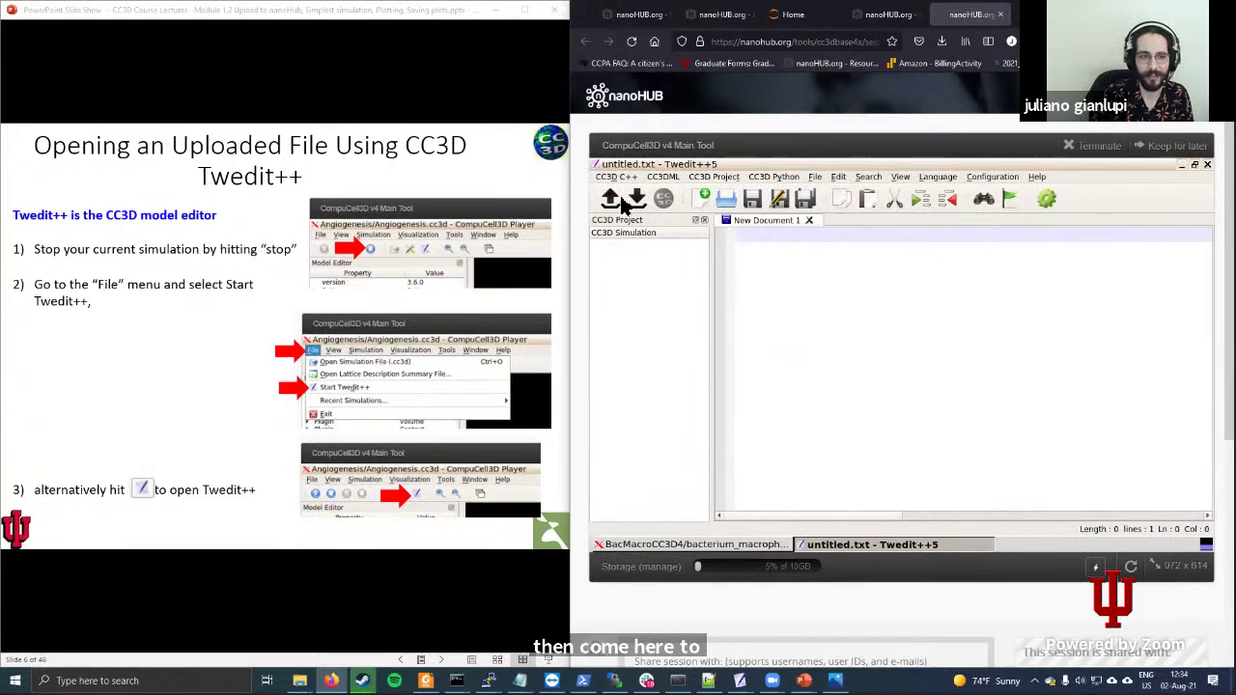
Step: Advance the PowerPoint presentation to the slide on unzipping uploaded files using CC3D Twedit++
click(472, 364)
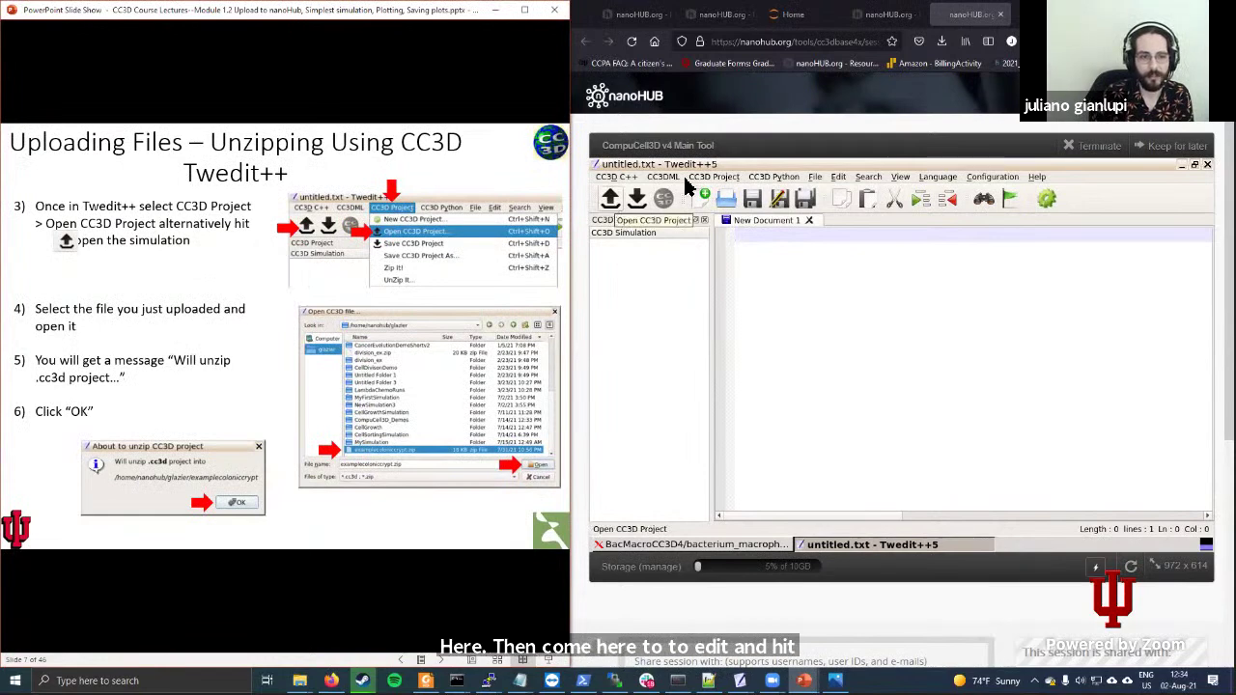
click(715, 182)
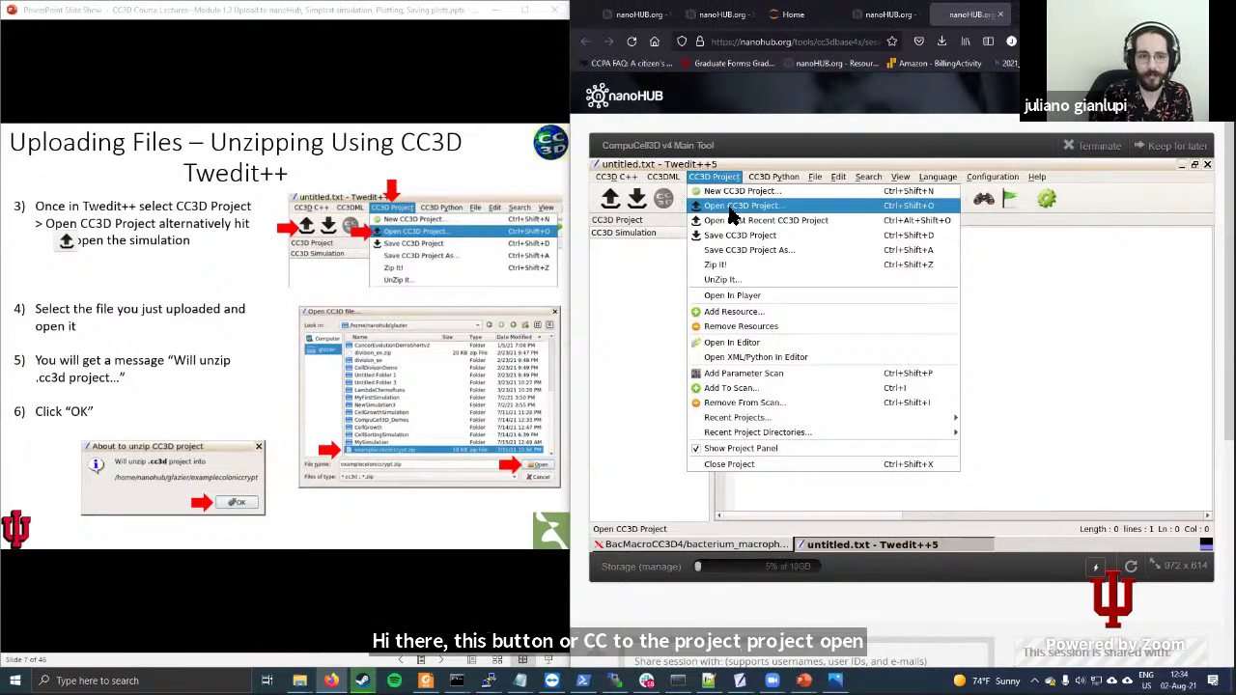
click(732, 216)
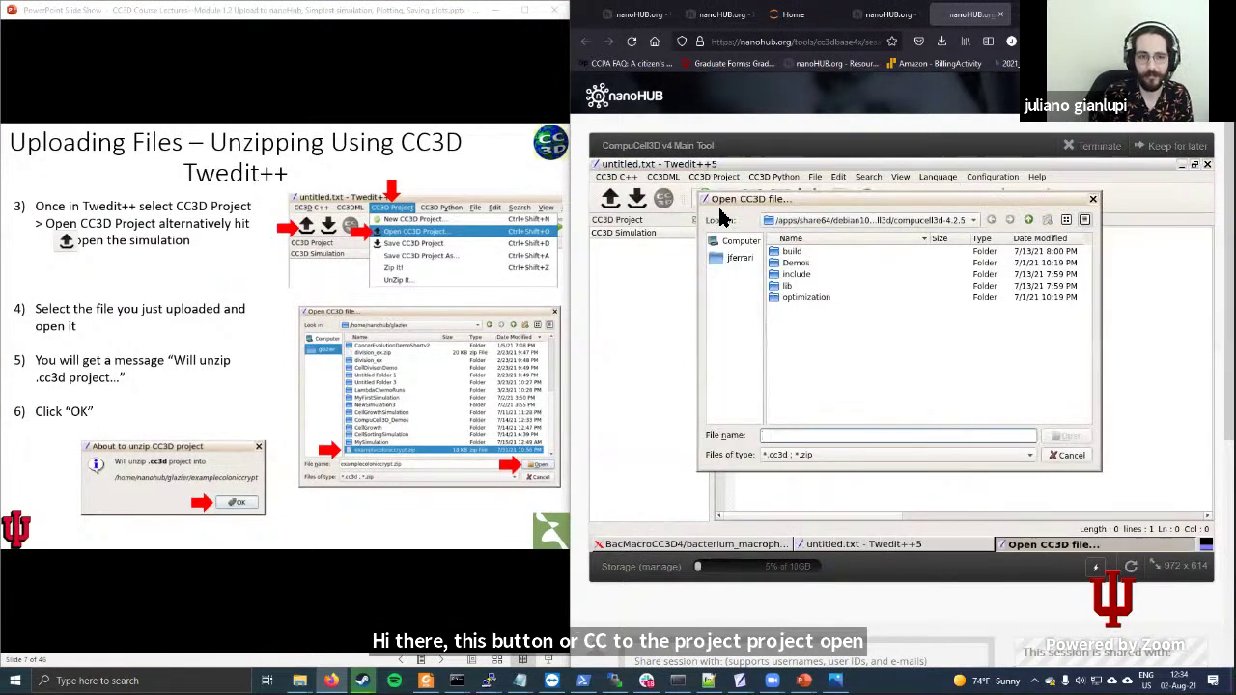
click(1065, 455)
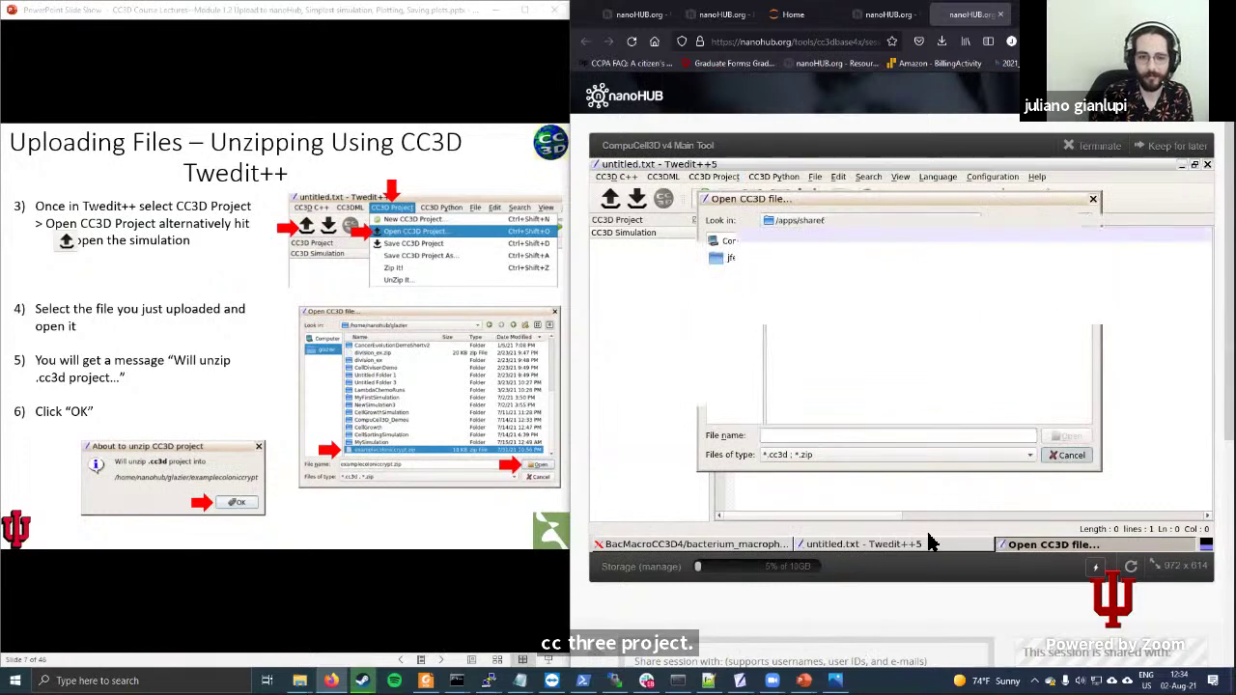
click(712, 546)
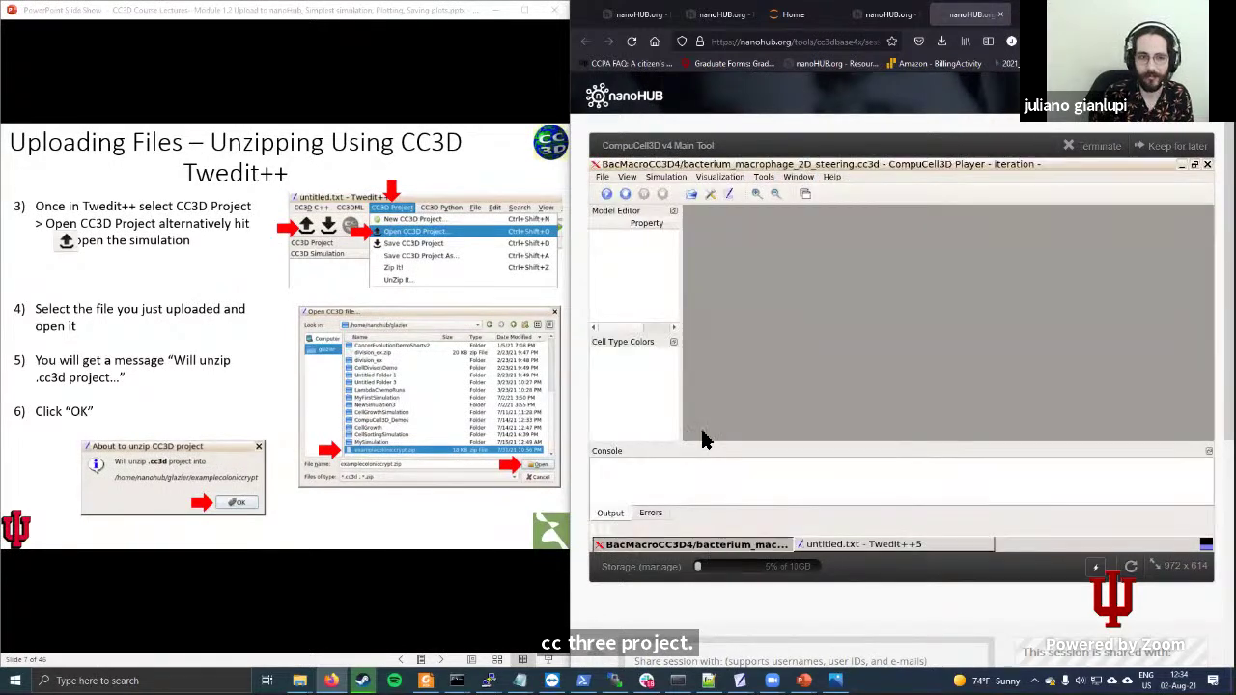
click(603, 176)
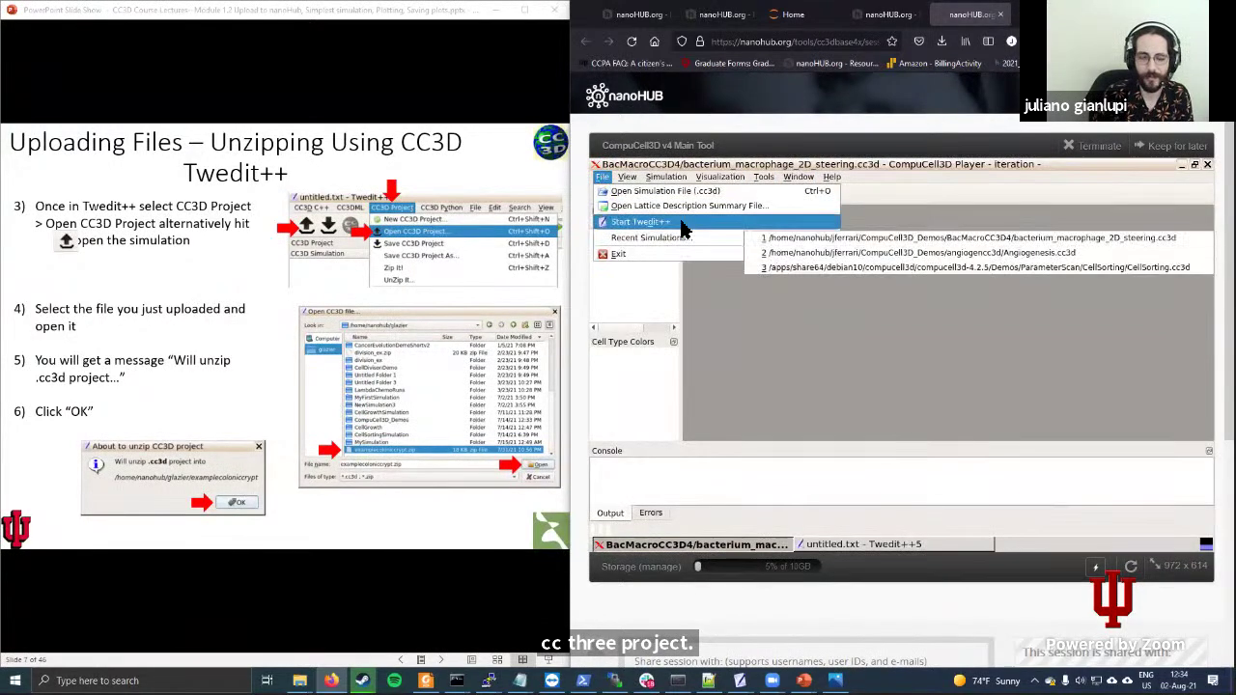
click(860, 549)
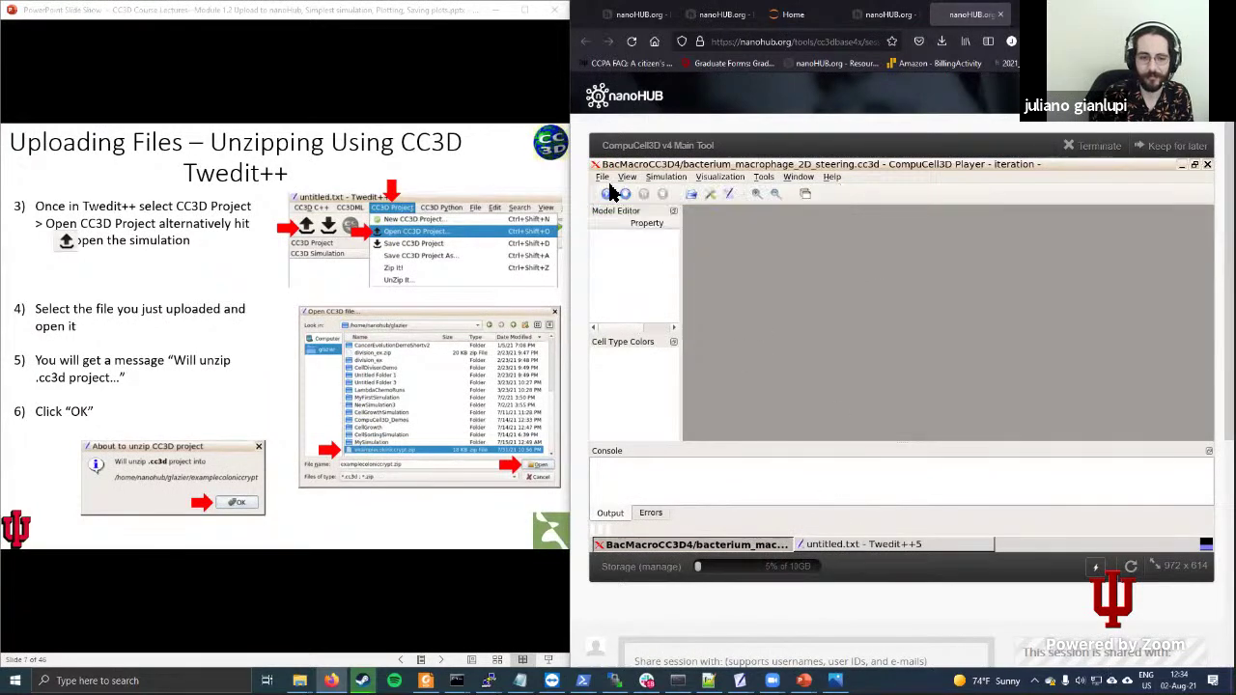
click(836, 544)
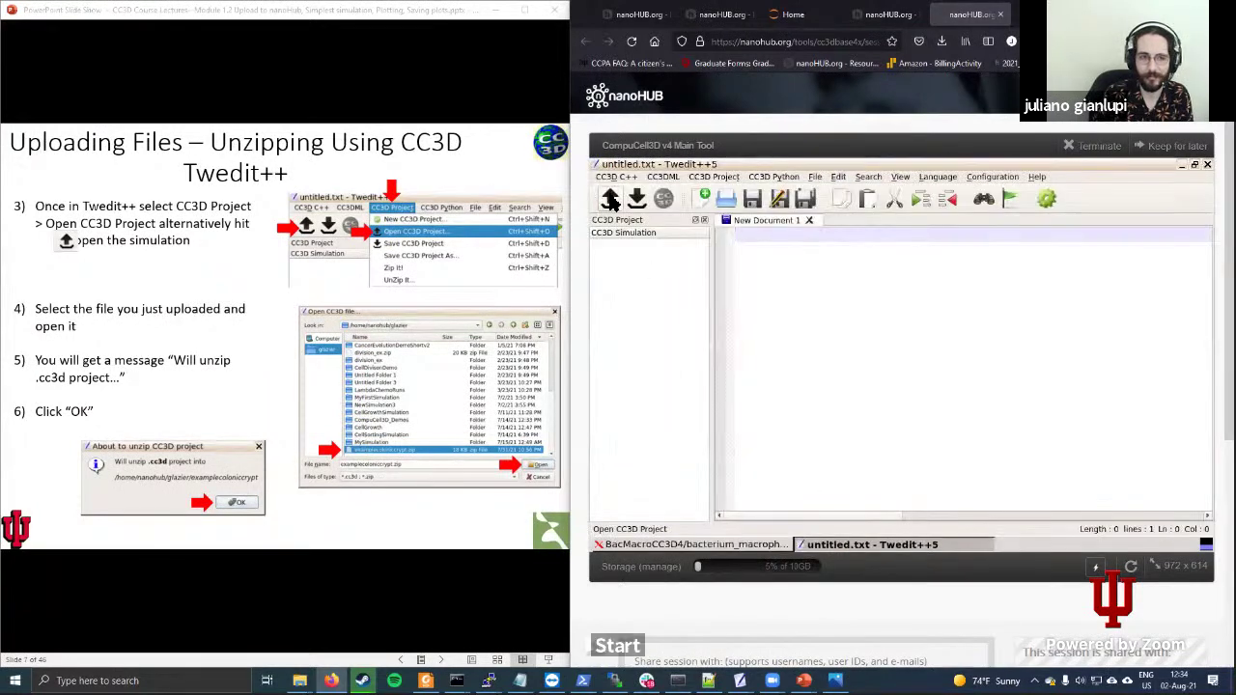
Step: Open FoamSimulation.zip from the user's home folder as a CC3D project and unzip it into the FoamSimulation folder
click(611, 200)
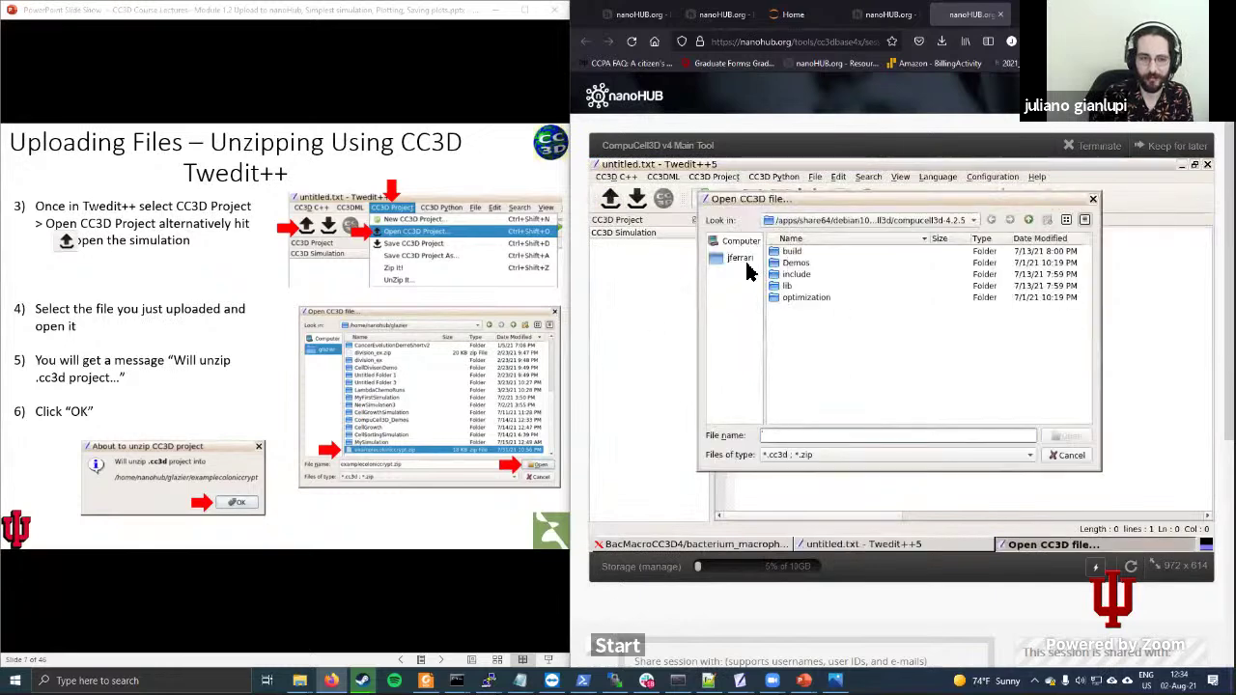
click(743, 269)
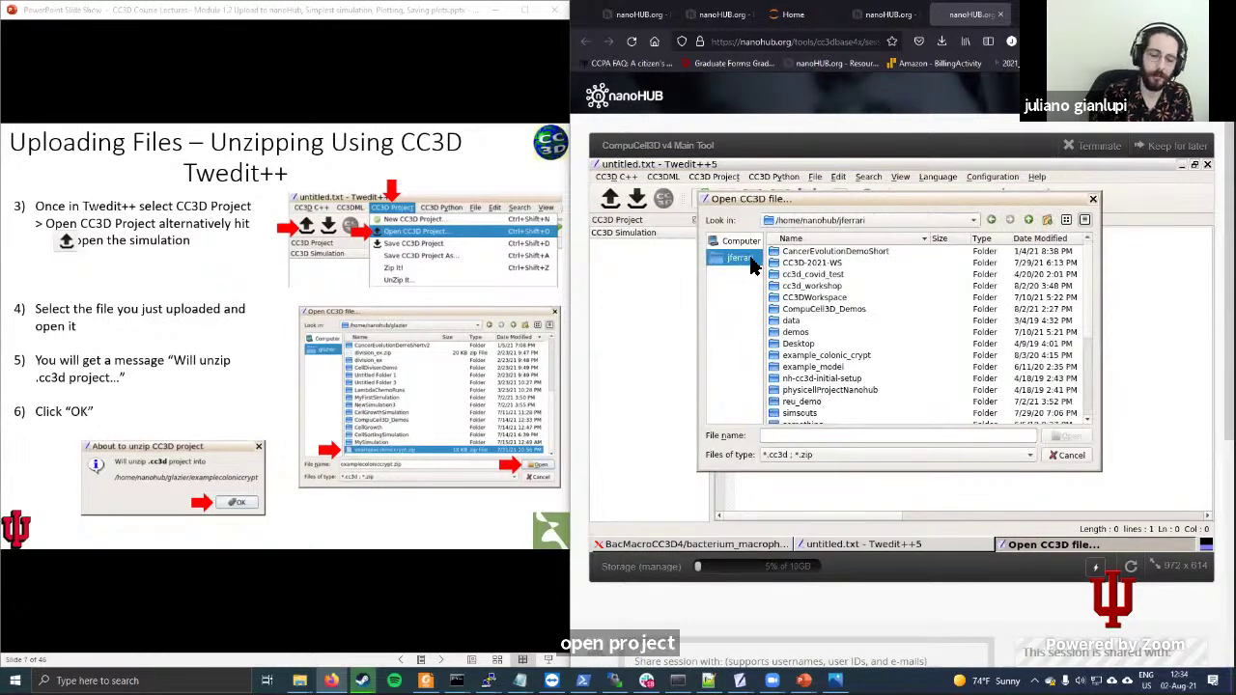
scroll(866, 273, down, 4)
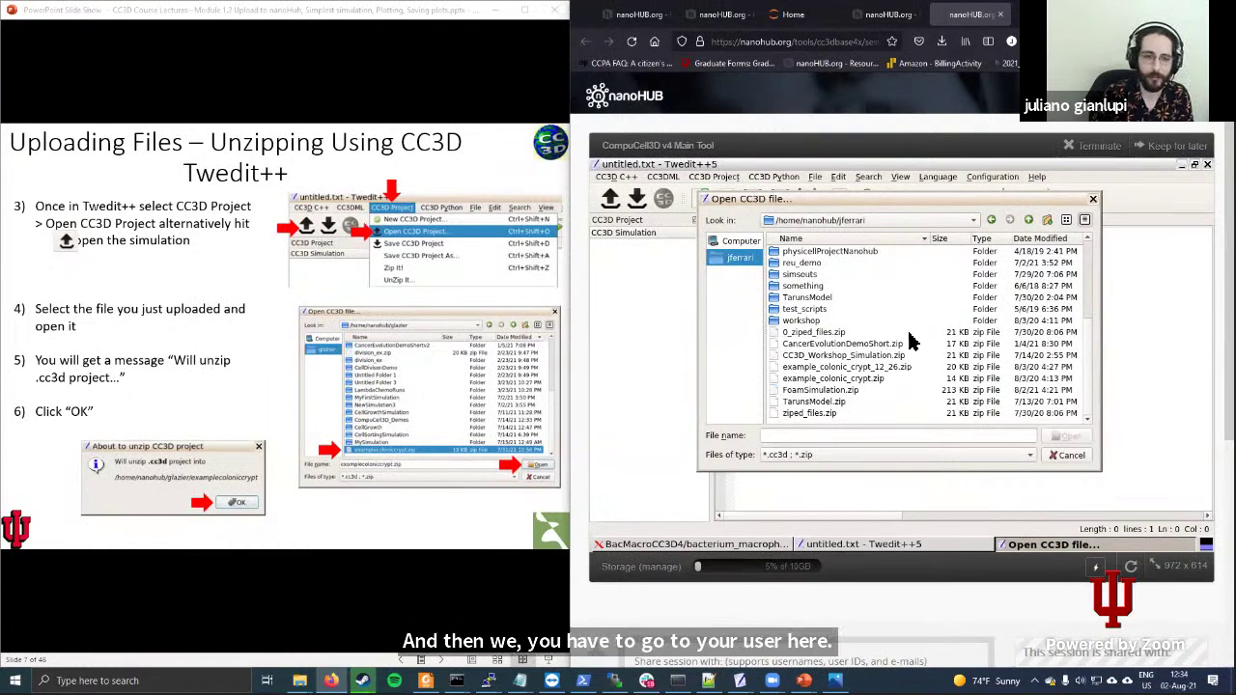
click(849, 391)
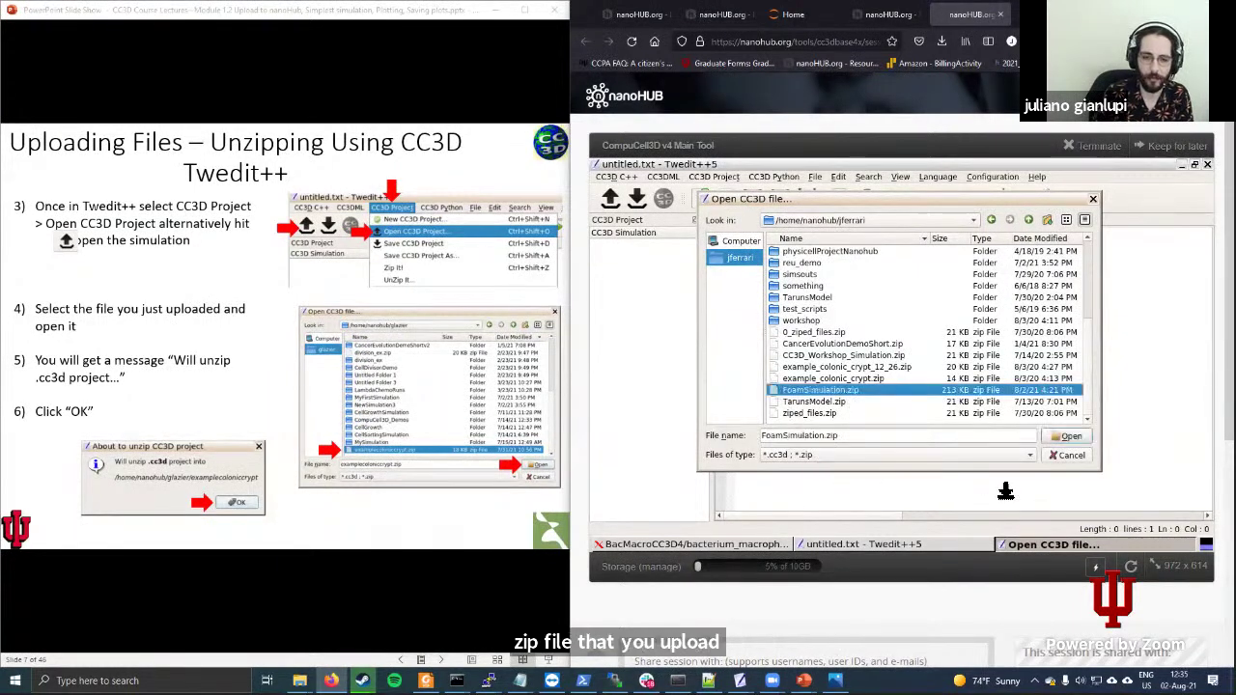
click(1071, 439)
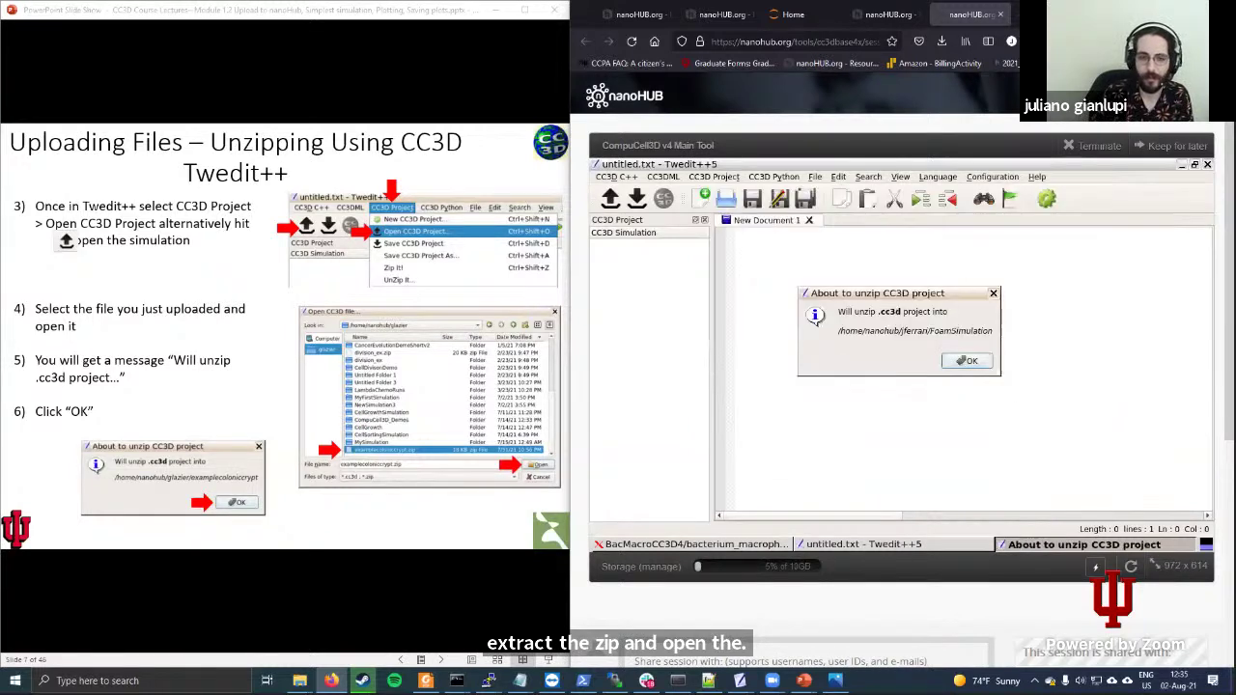
click(970, 364)
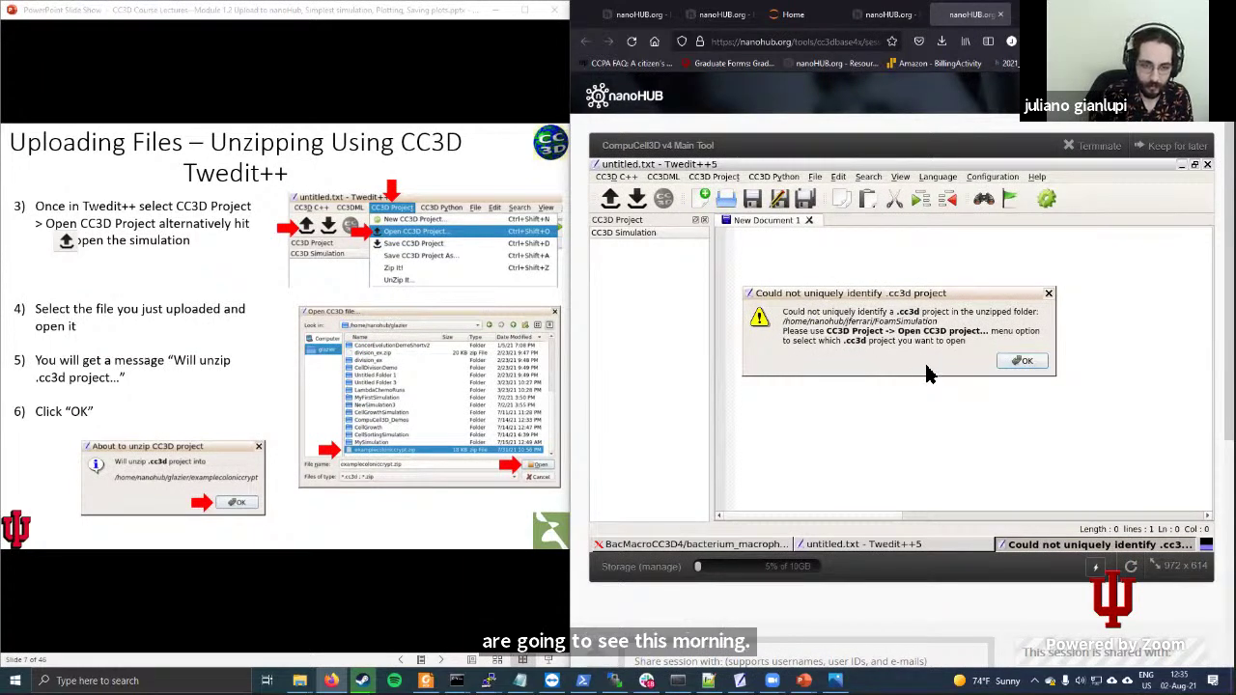
click(1023, 365)
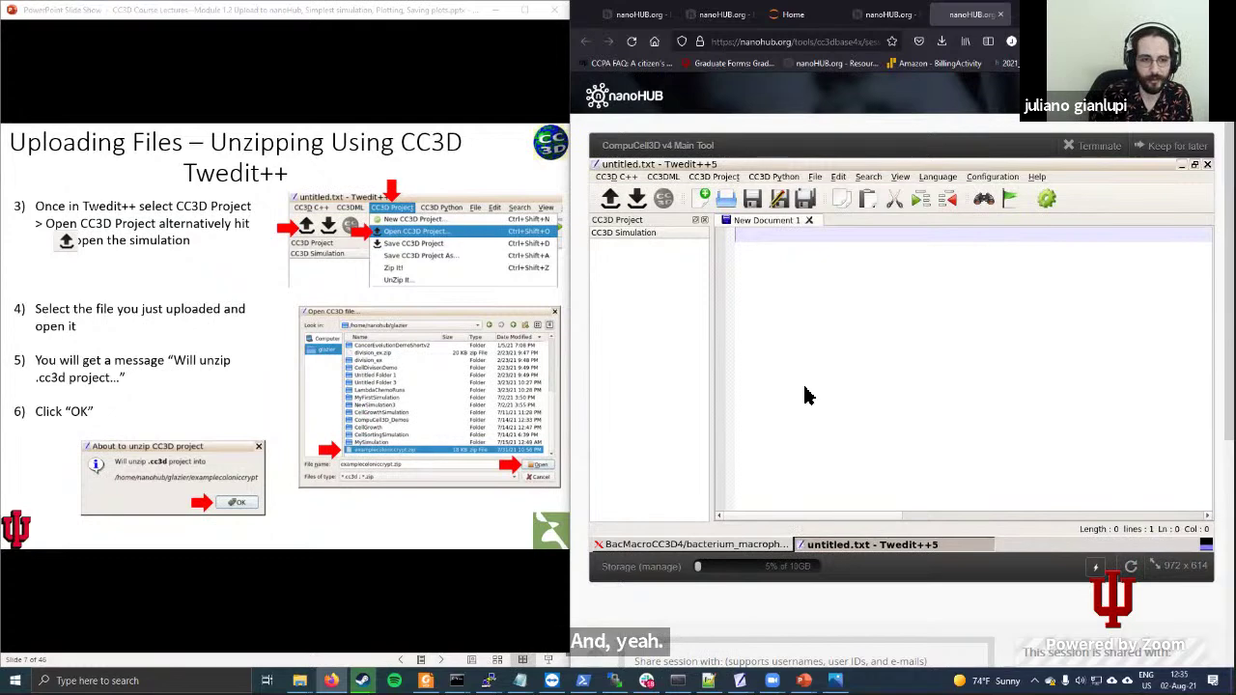
Step: Browse the unzipped FoamSimulation folder in the CC3D project file chooser, return to the home folder and cancel without opening anything
click(611, 198)
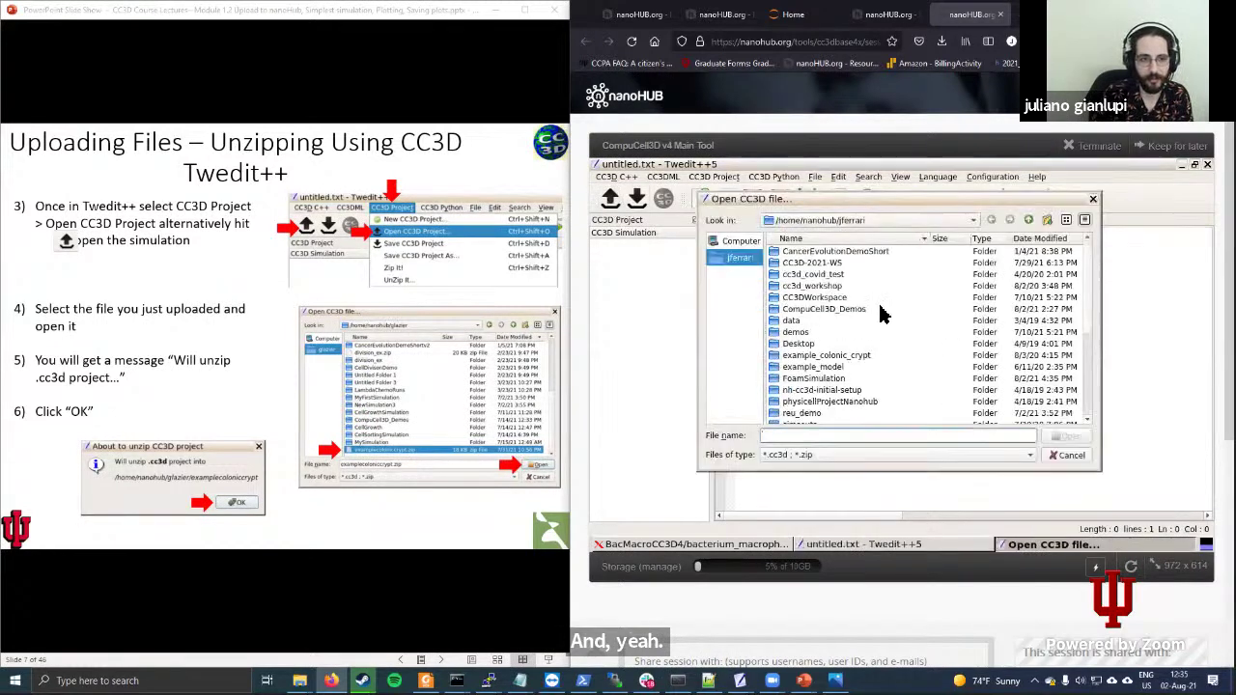
scroll(893, 319, down, 2)
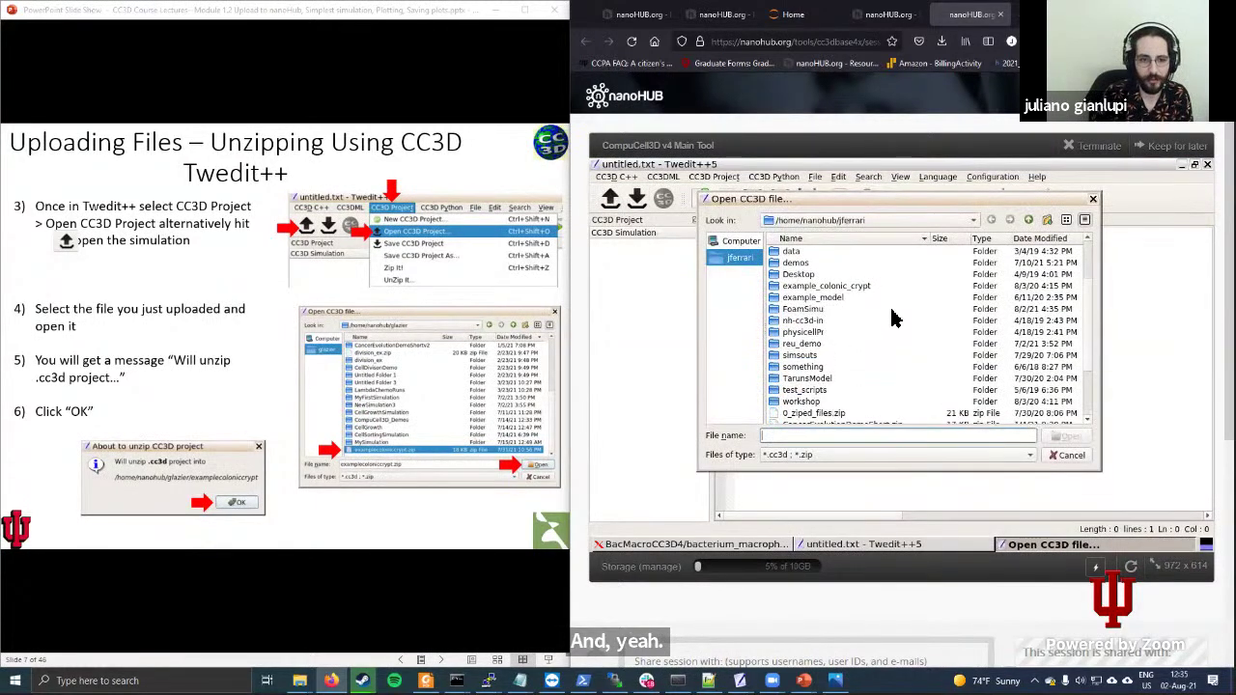
click(837, 309)
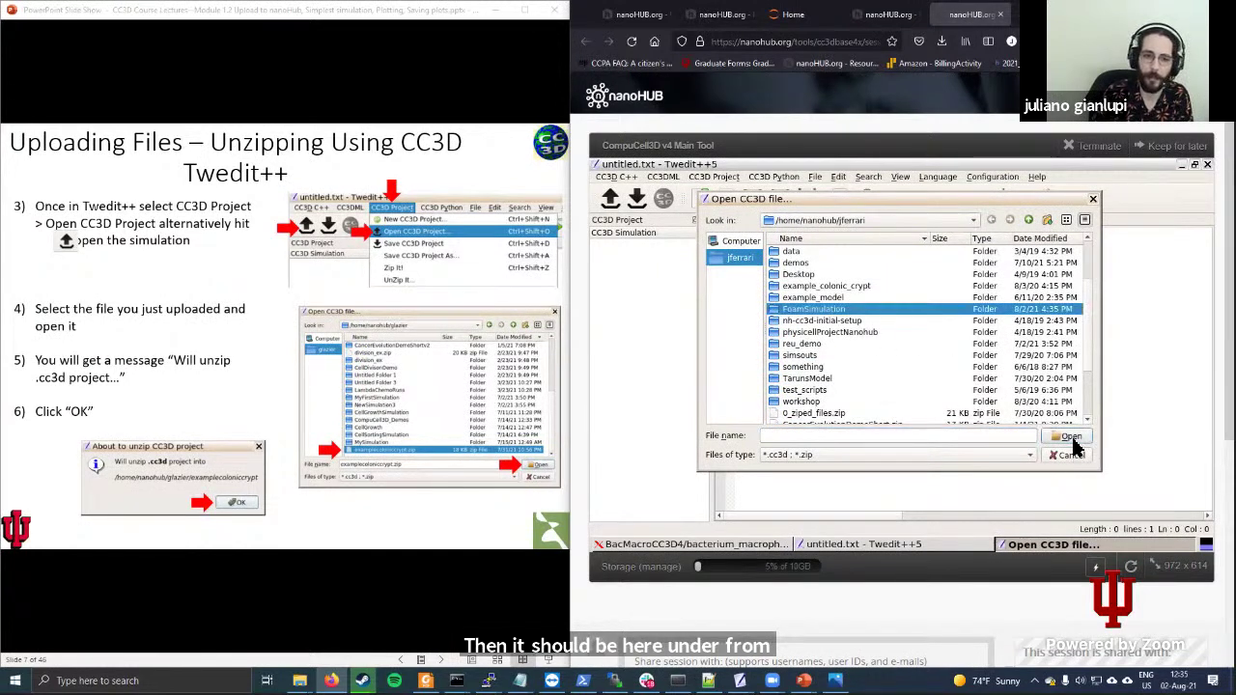
click(1069, 438)
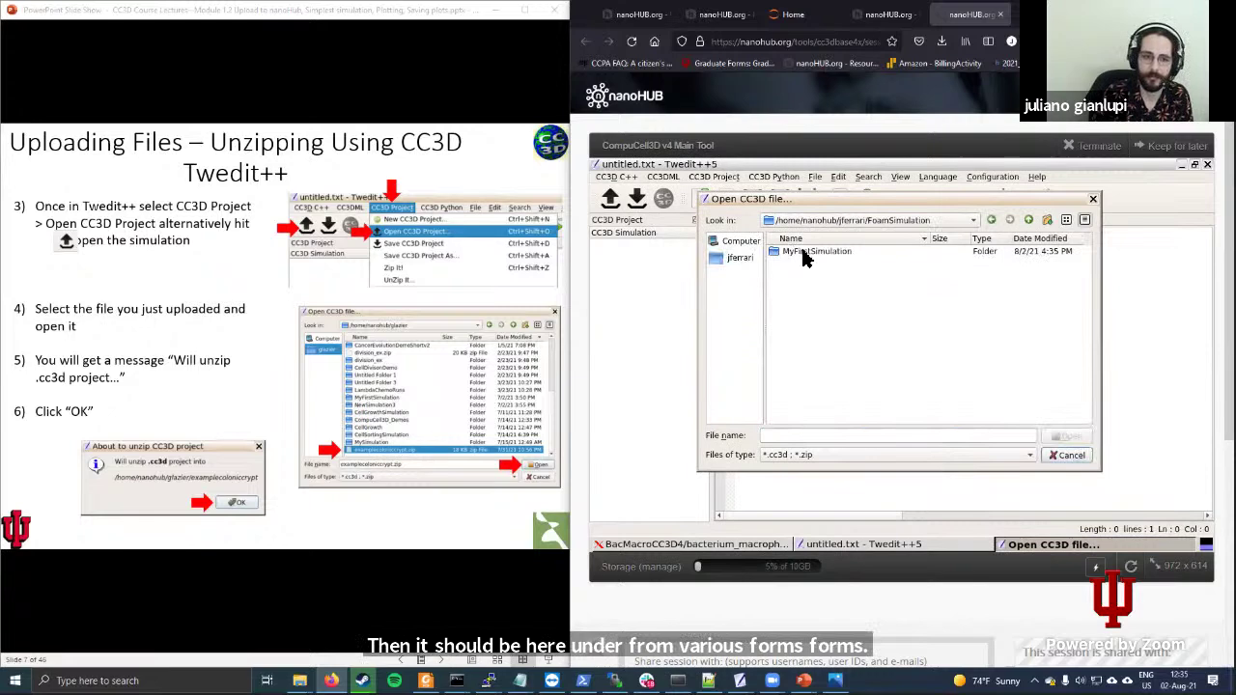
click(1030, 220)
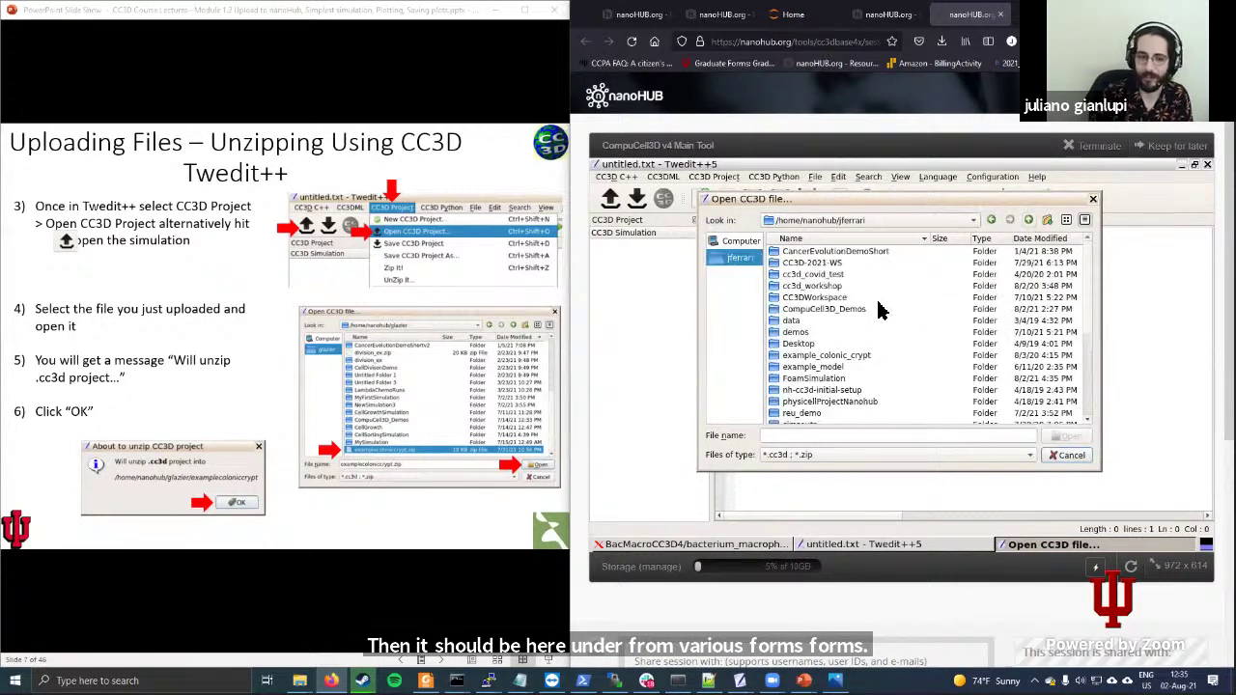
click(1069, 456)
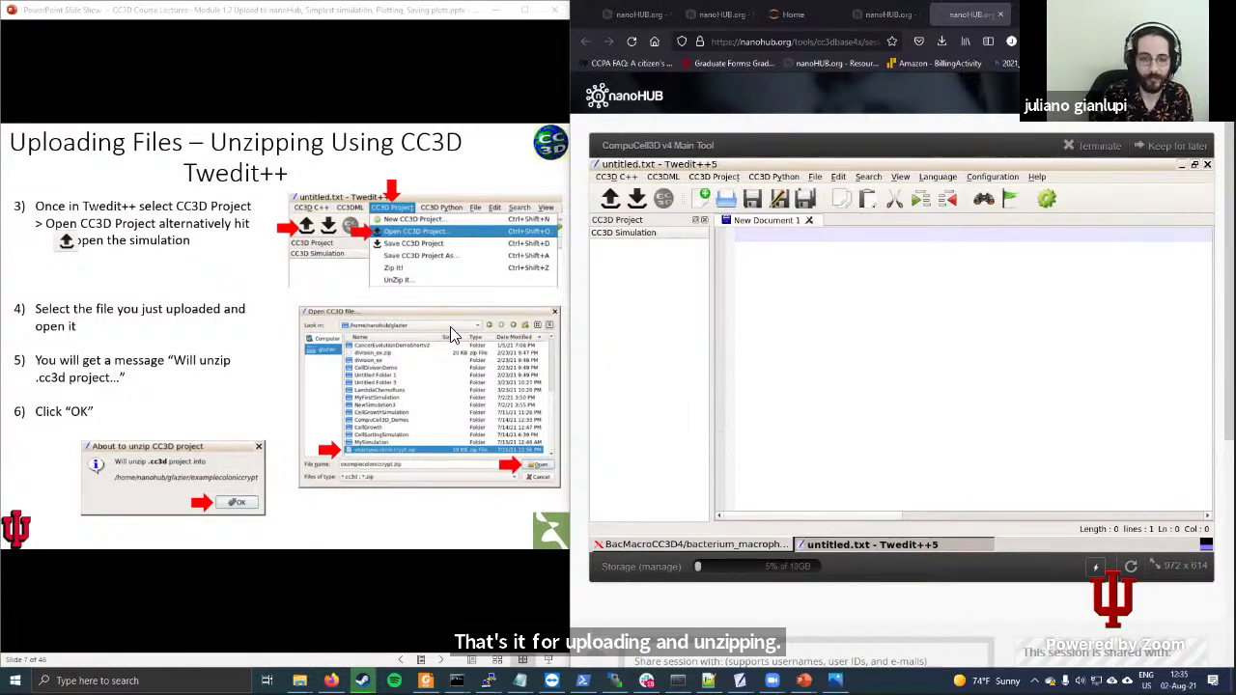
Step: Switch to the CompuCell3D Player, start Twedit++ from it and bring the Twedit++ window back to the front
click(771, 546)
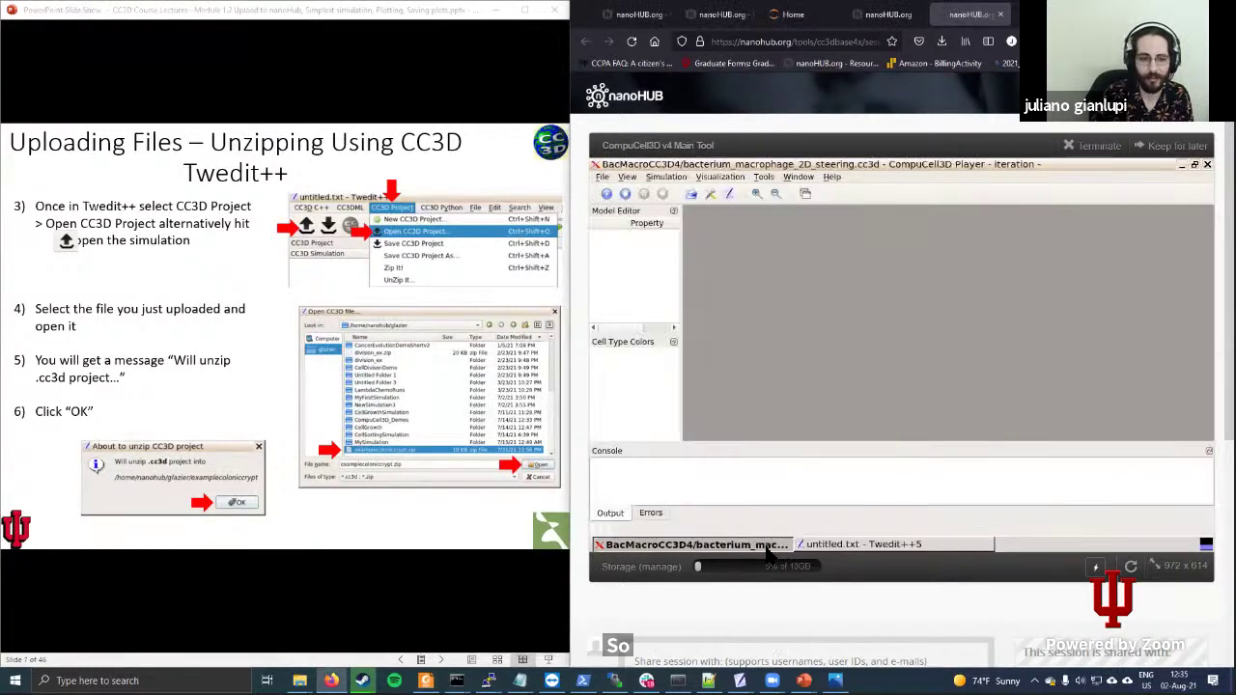
click(602, 176)
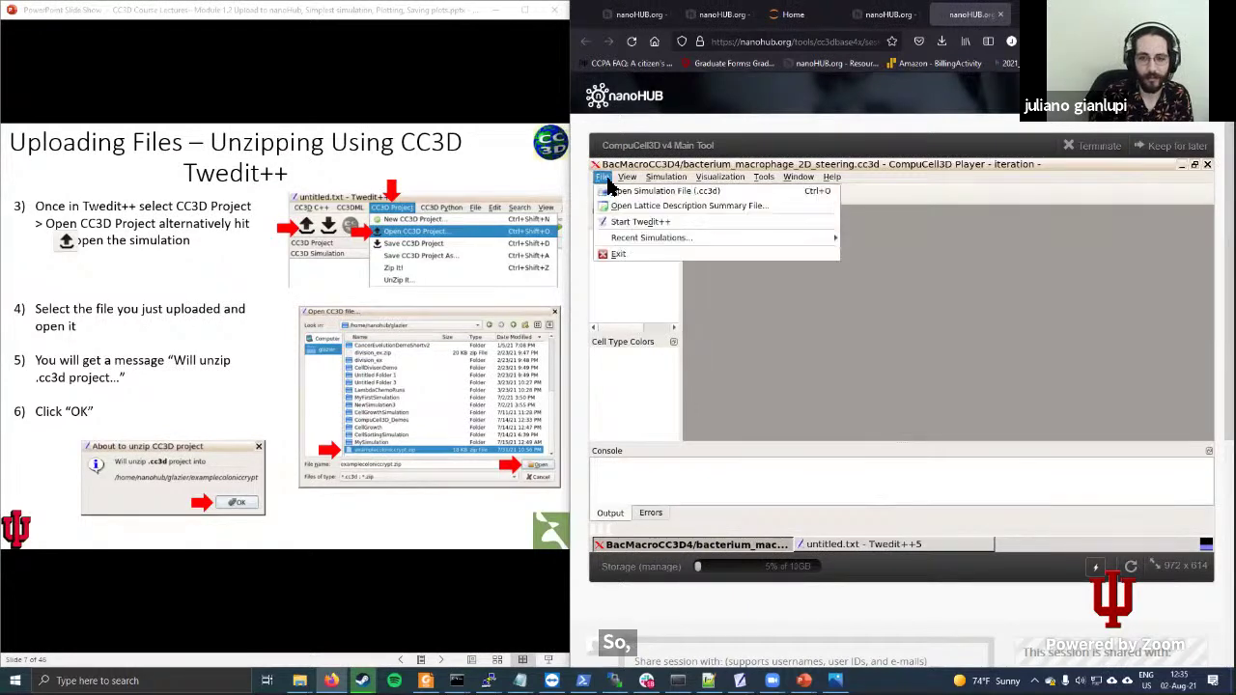
click(696, 222)
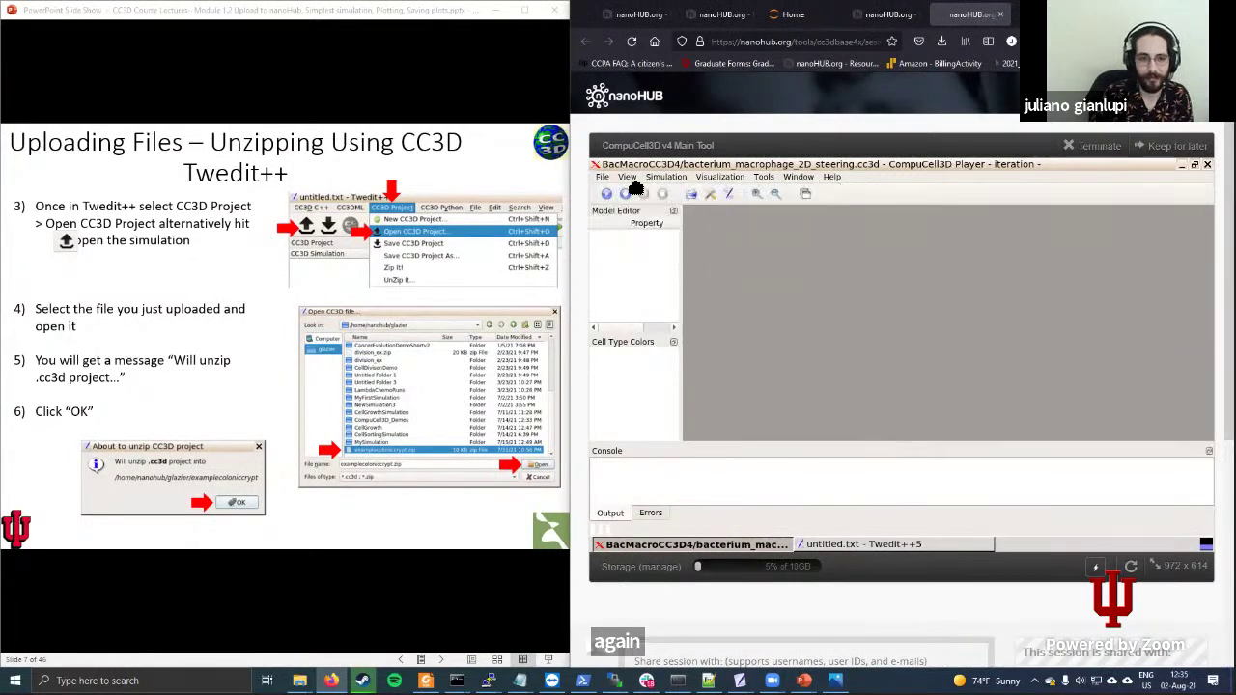
click(859, 545)
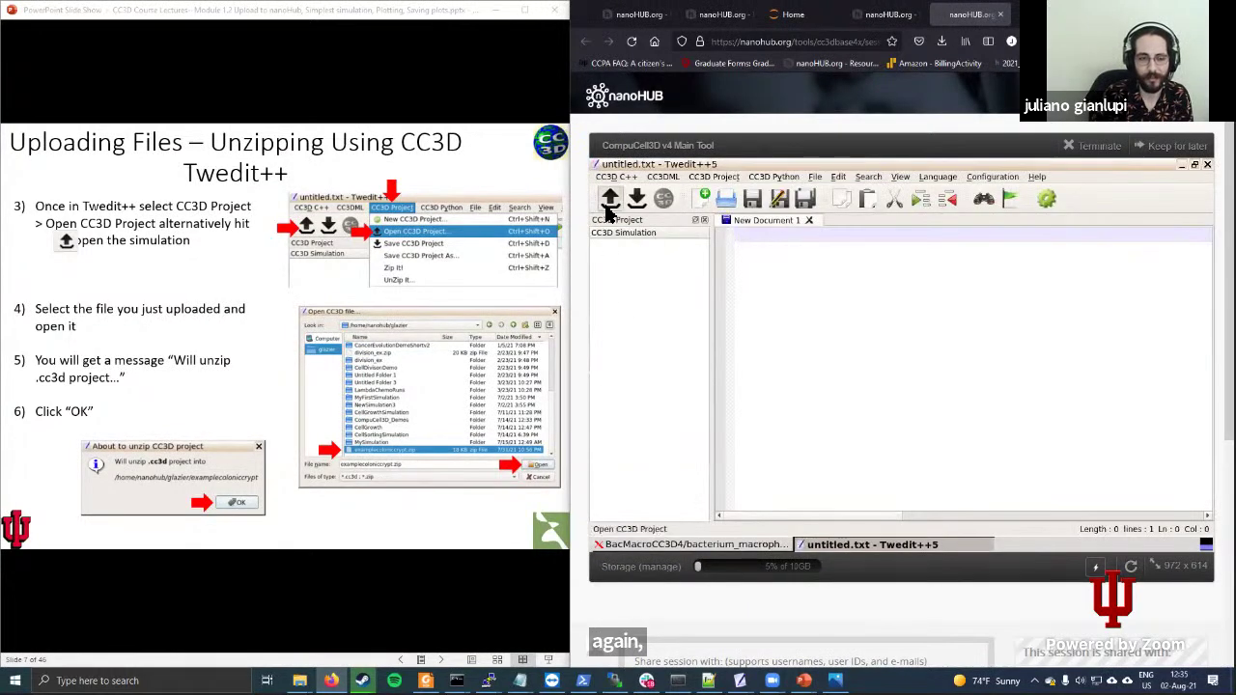
Step: Try to open and unzip FoamSimulation.zip again from the home folder, cancelling the choice of an extraction directory
click(610, 197)
scroll(911, 302, down, 4)
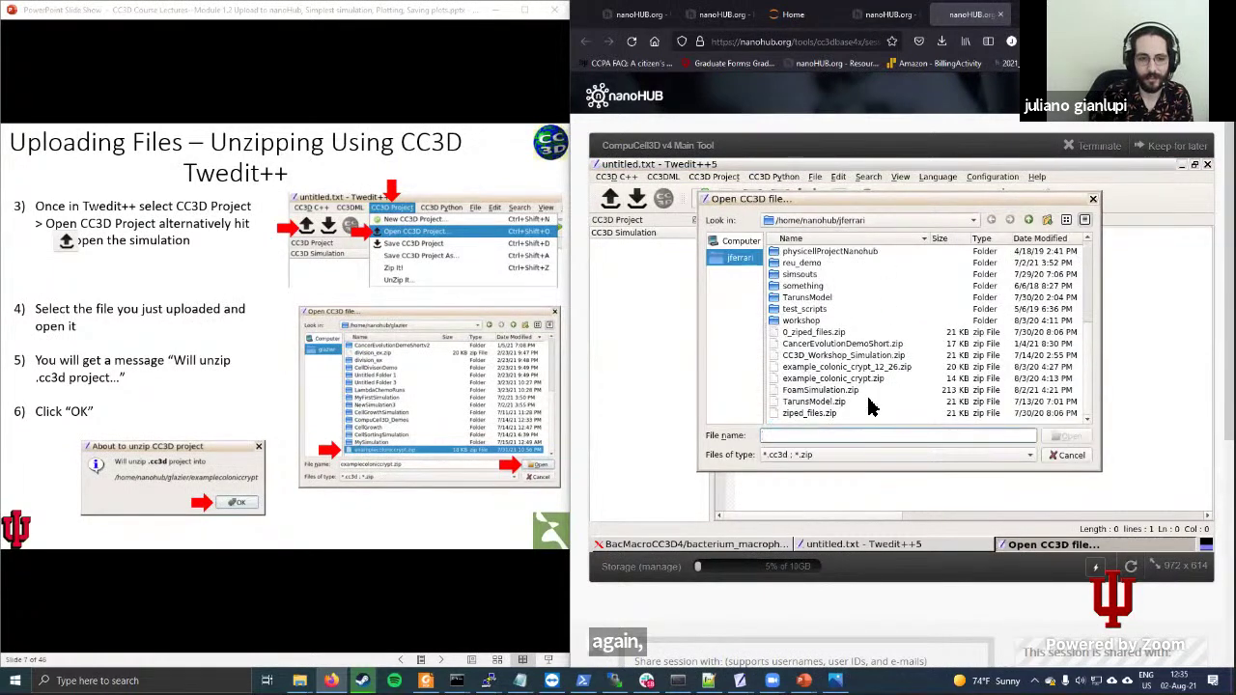
click(865, 391)
click(1069, 437)
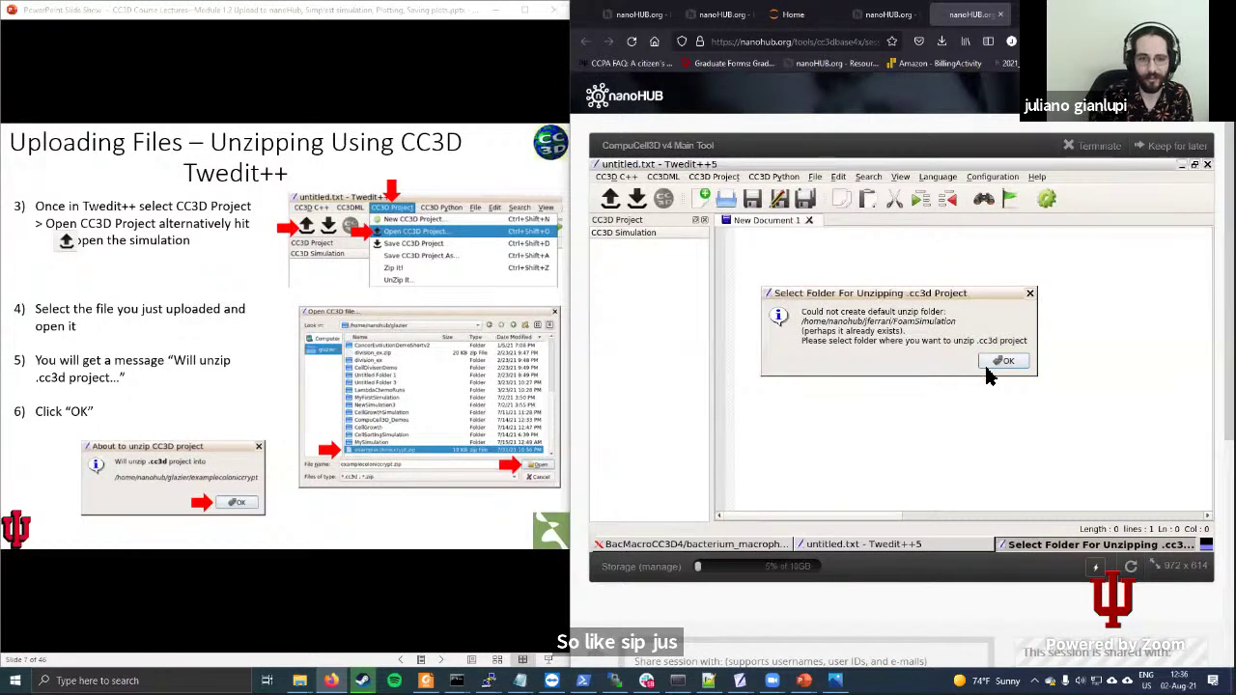
click(1004, 362)
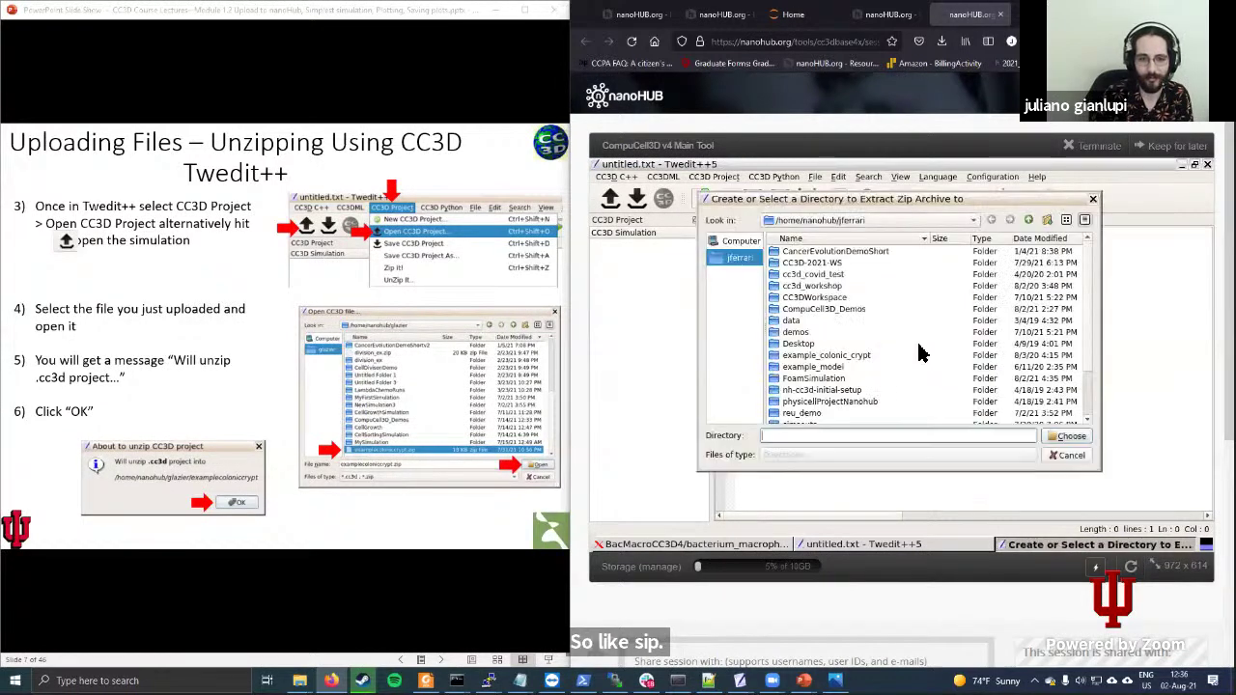
click(1070, 458)
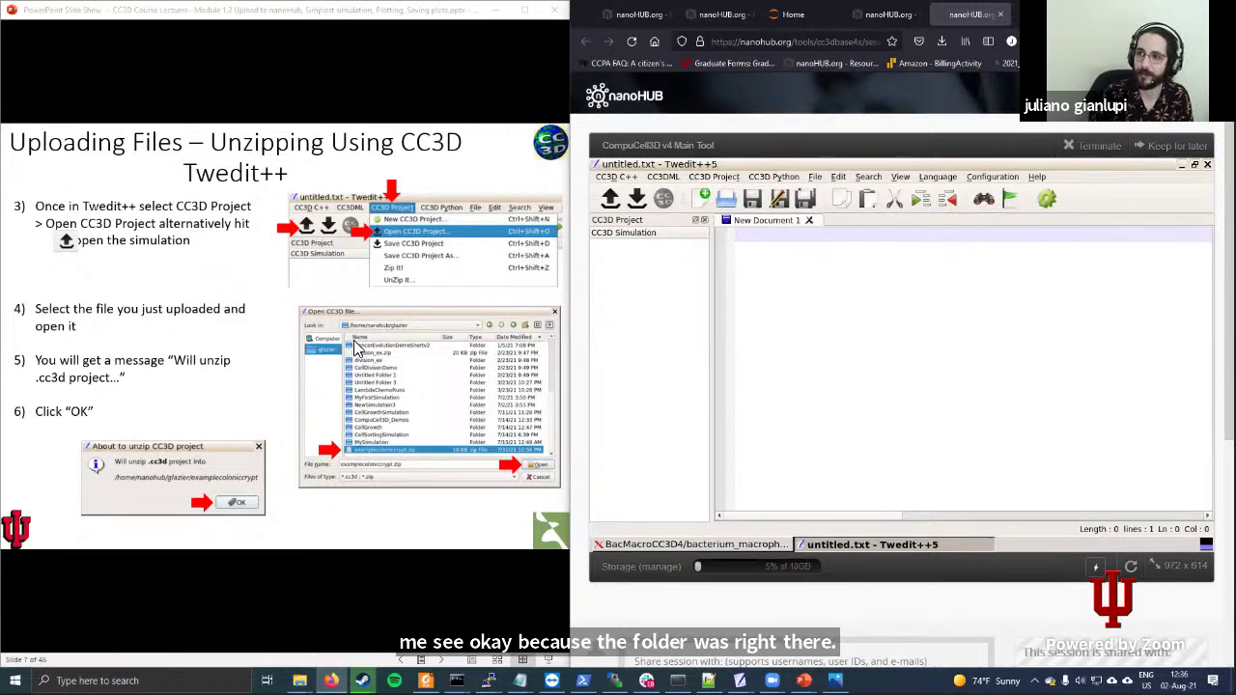
Step: Switch to the PowerPoint presentation and advance to the slide on opening the unzipped folder and .cc3d file
click(292, 330)
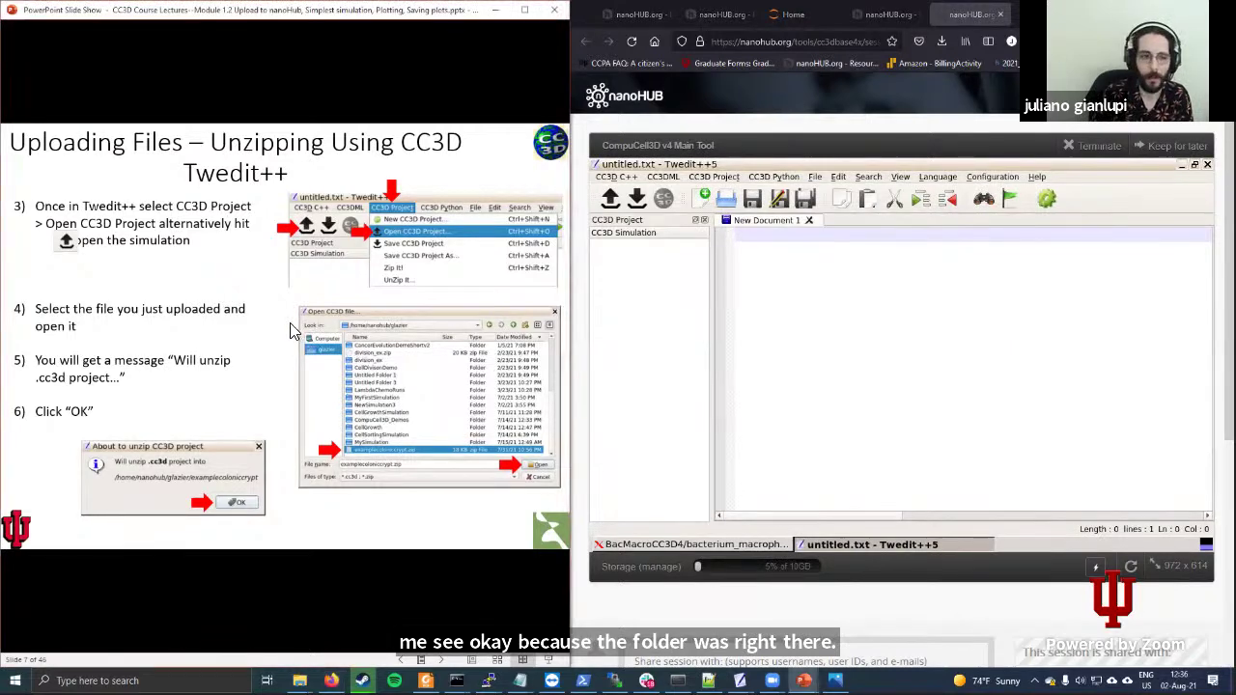
click(293, 330)
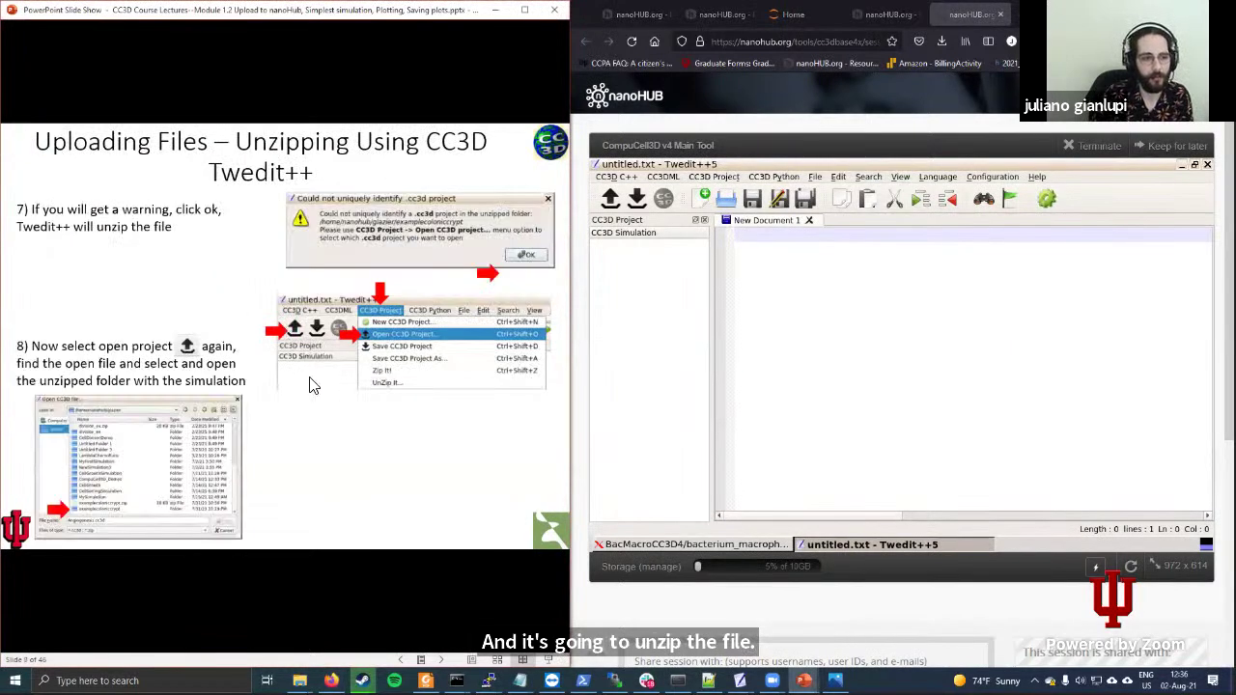
click(387, 544)
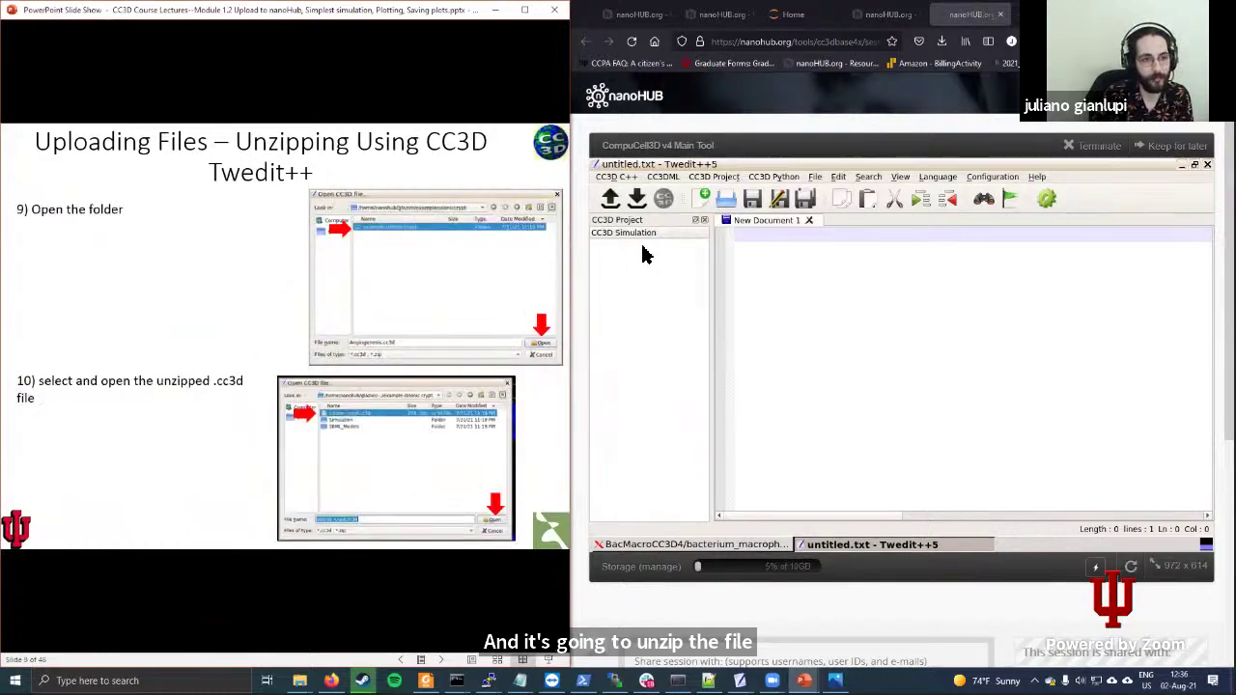
click(610, 200)
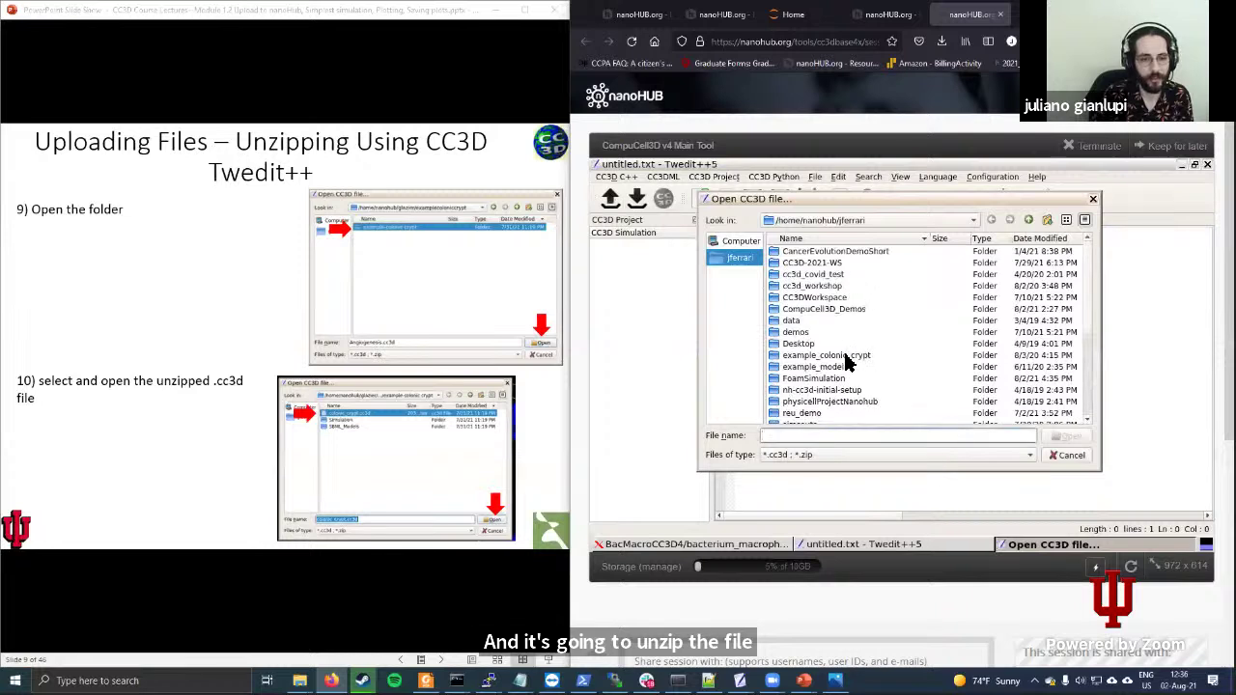
double_click(819, 380)
double_click(811, 252)
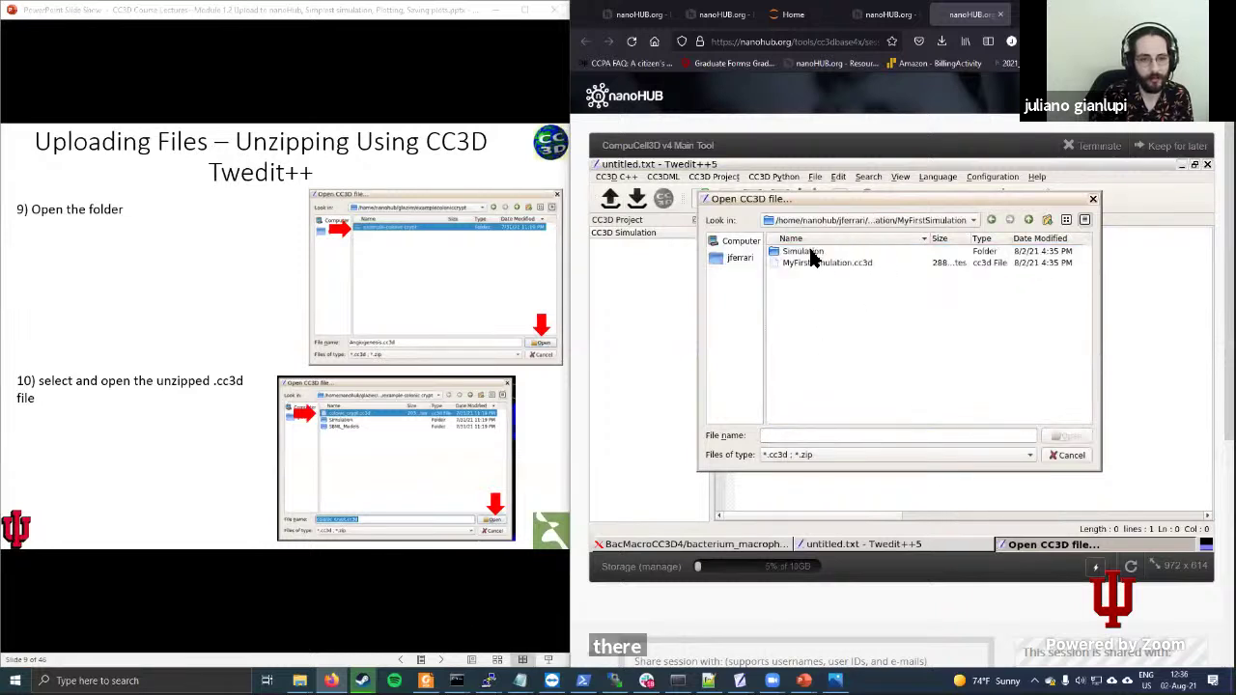
click(828, 263)
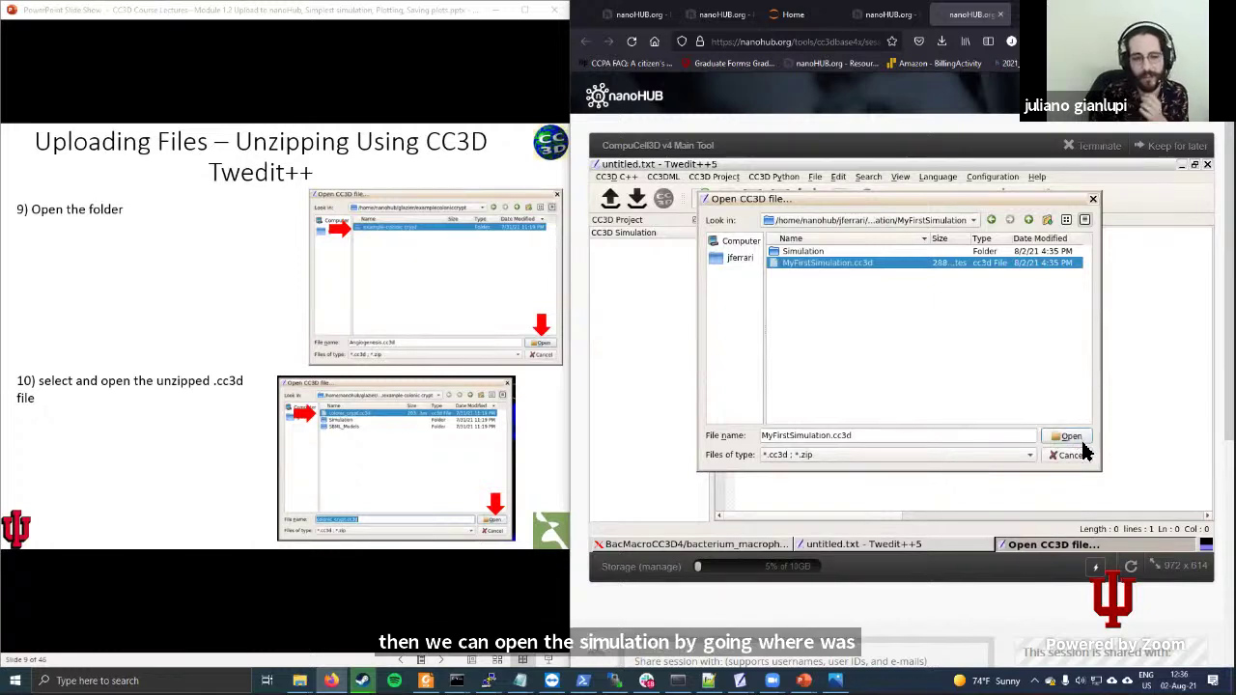
triple_click(759, 435)
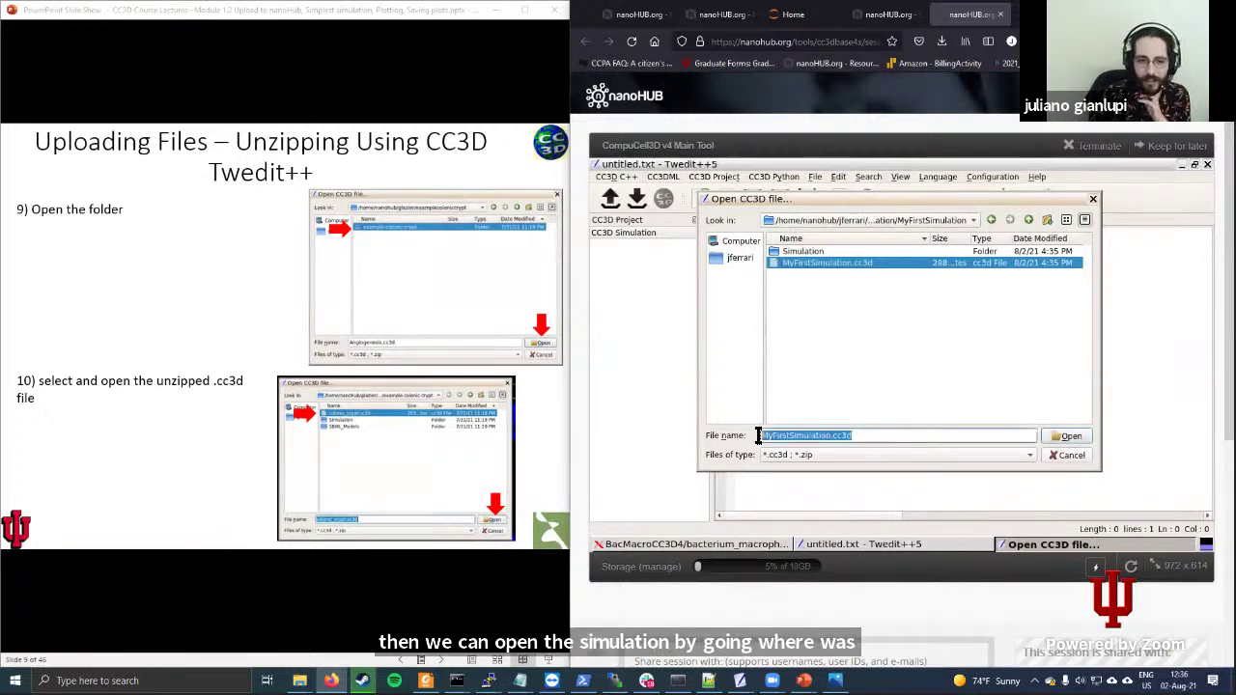
click(965, 437)
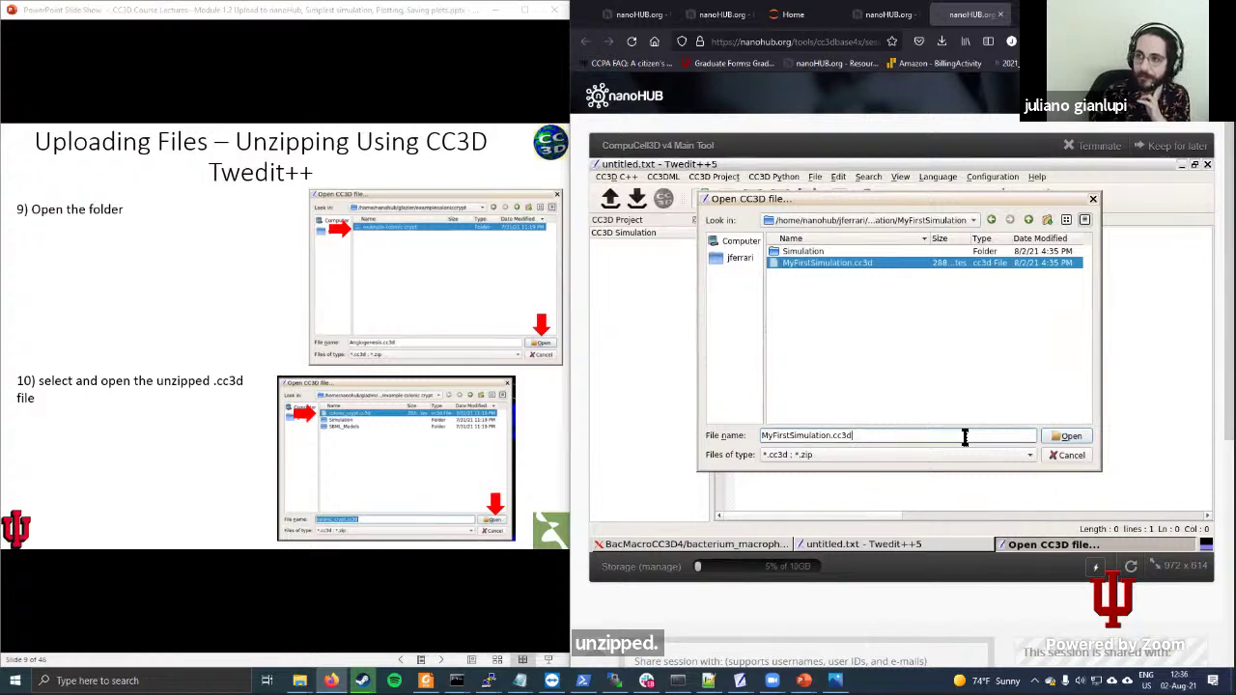
click(1074, 436)
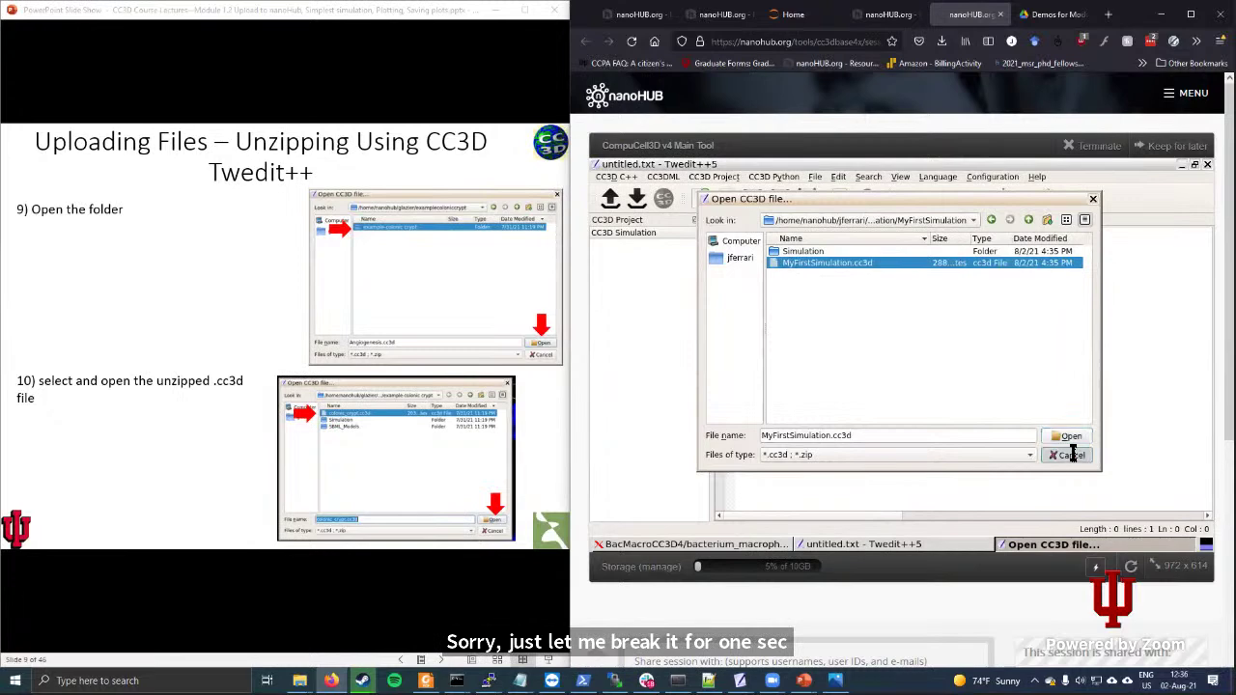
click(1070, 456)
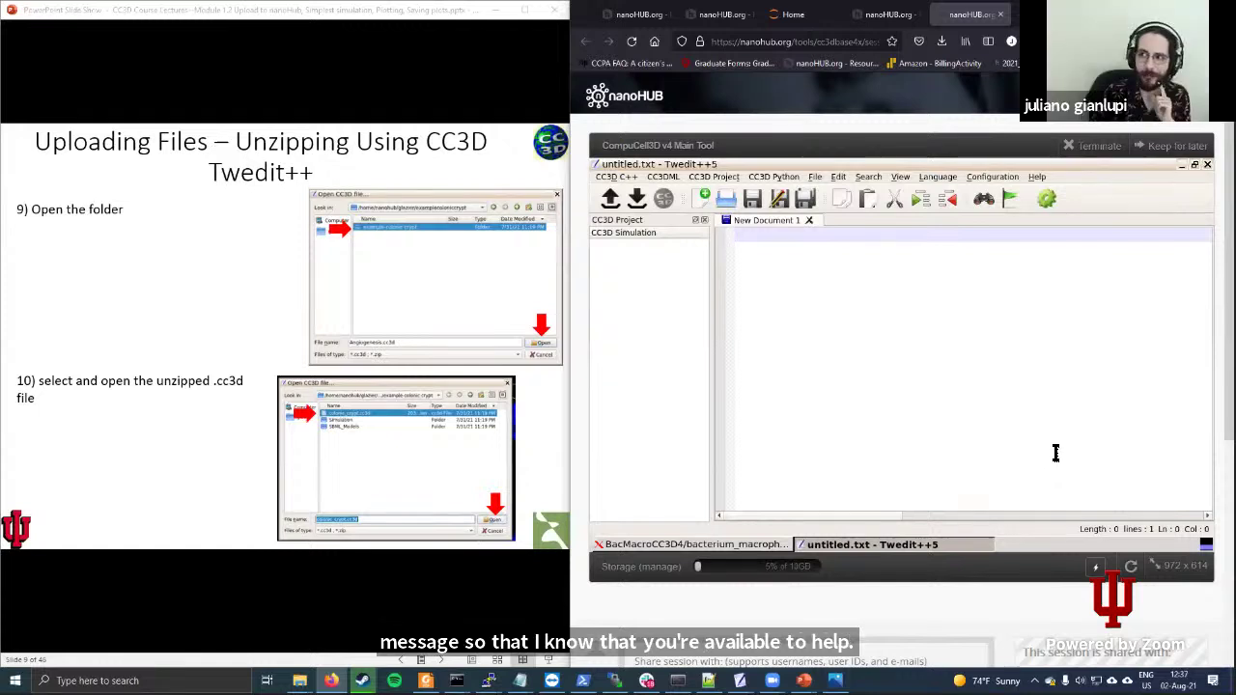
Step: Open MyFirstSimulation.cc3d as a CC3D project from the MyFirstSimulation subfolder of the home folder's FoamSimulation folder
click(609, 198)
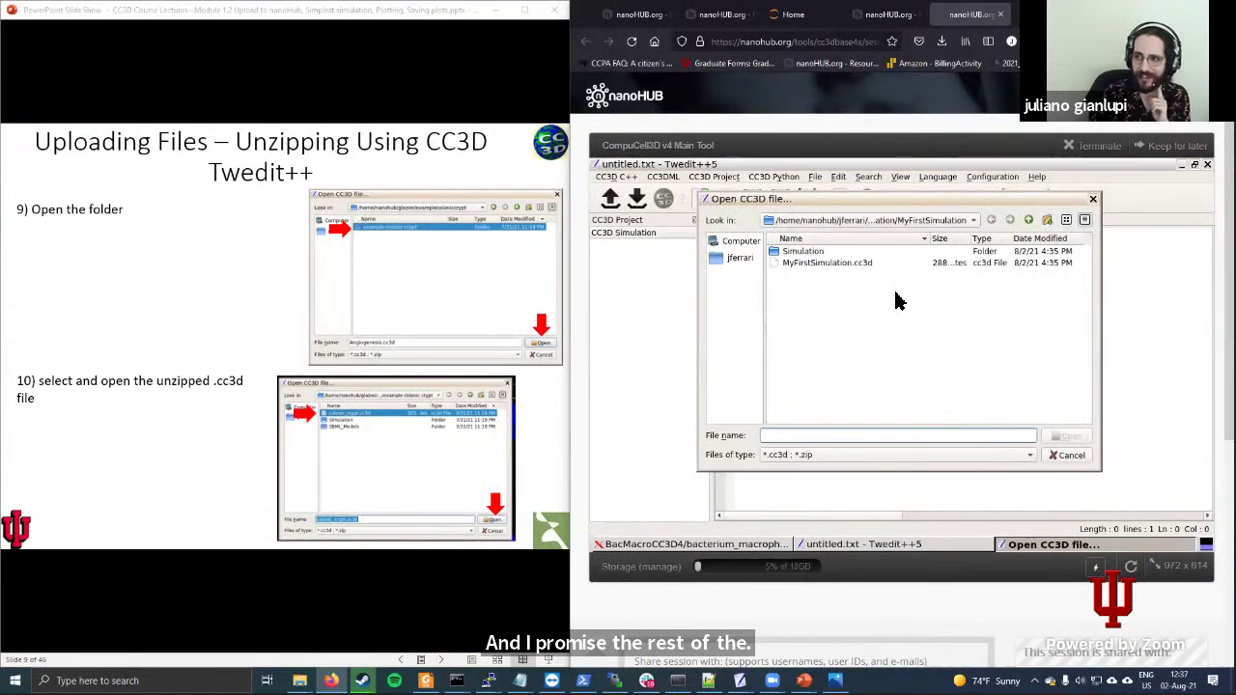
click(734, 261)
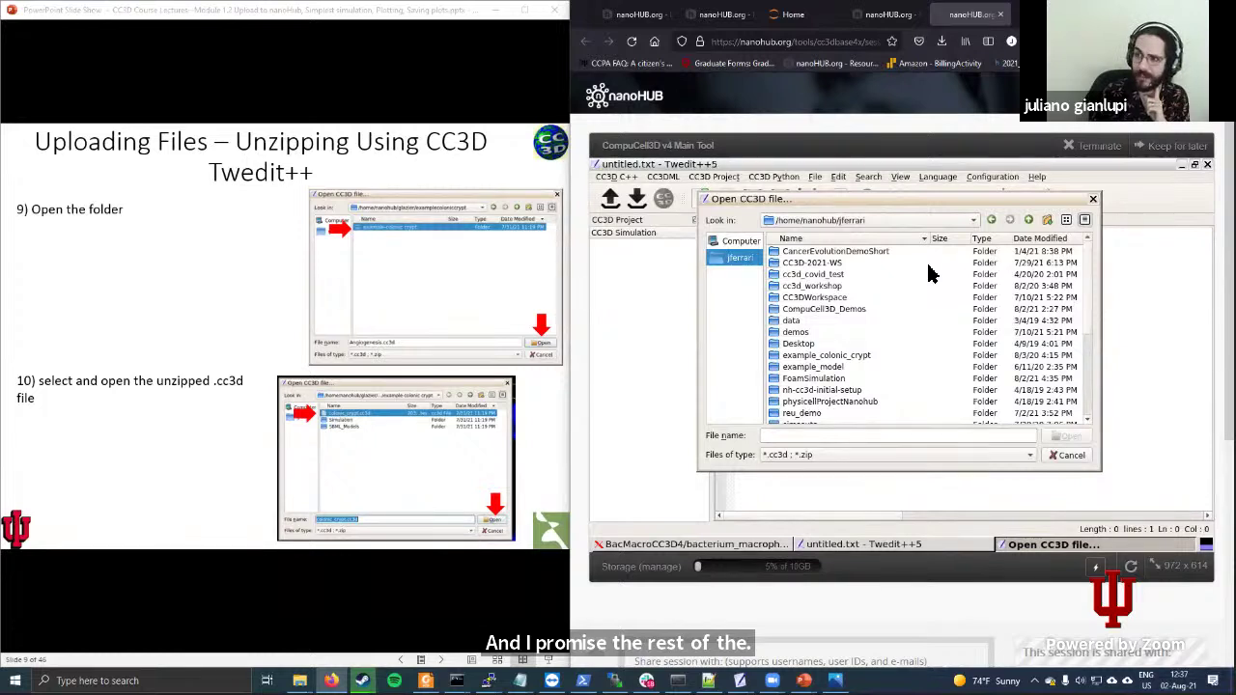
scroll(930, 369, down, 5)
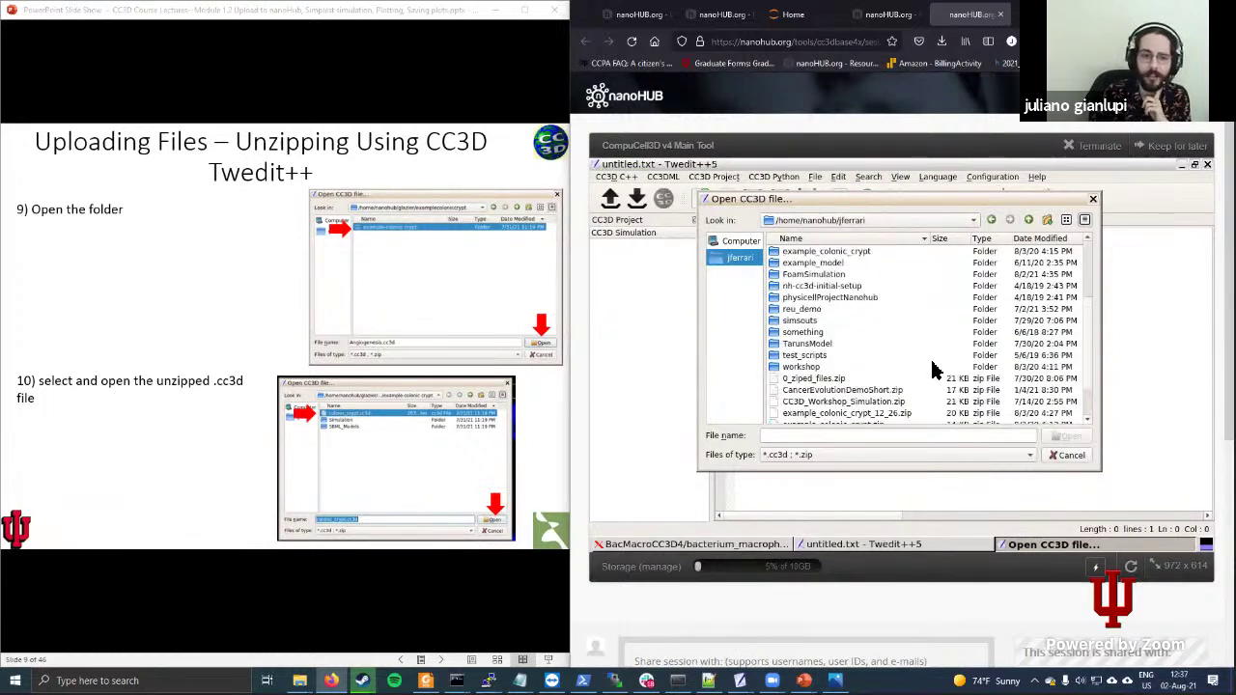
scroll(877, 395, up, 4)
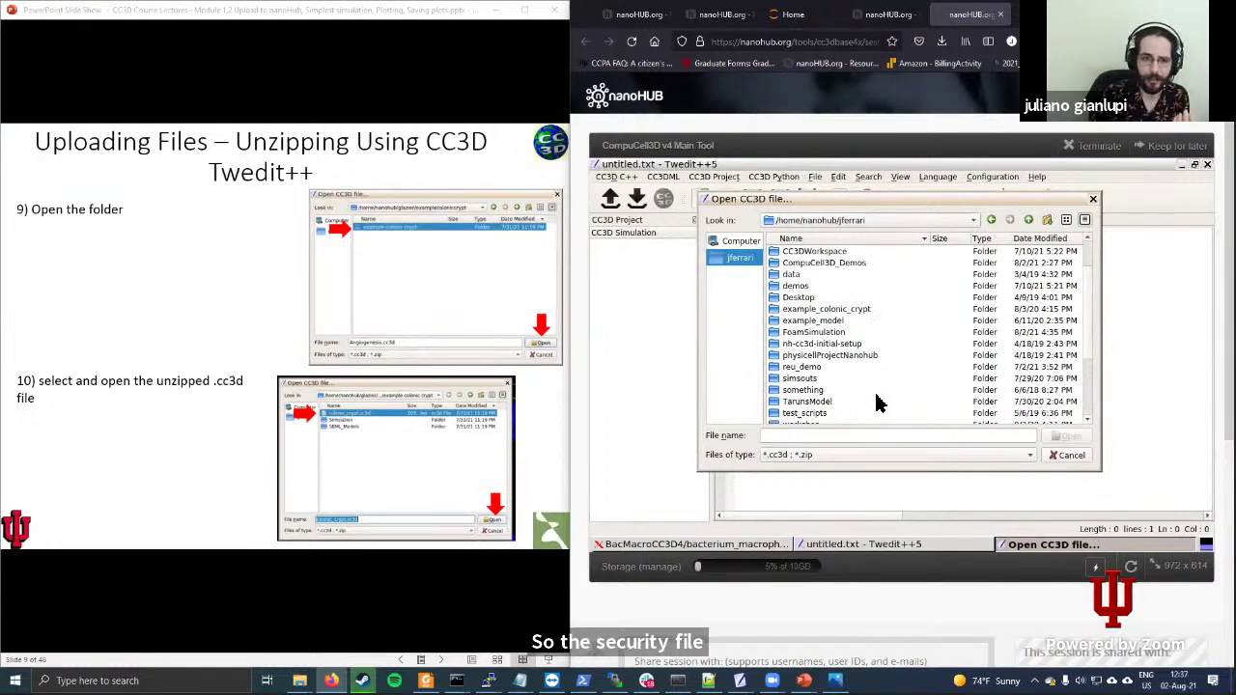
scroll(877, 404, up, 1)
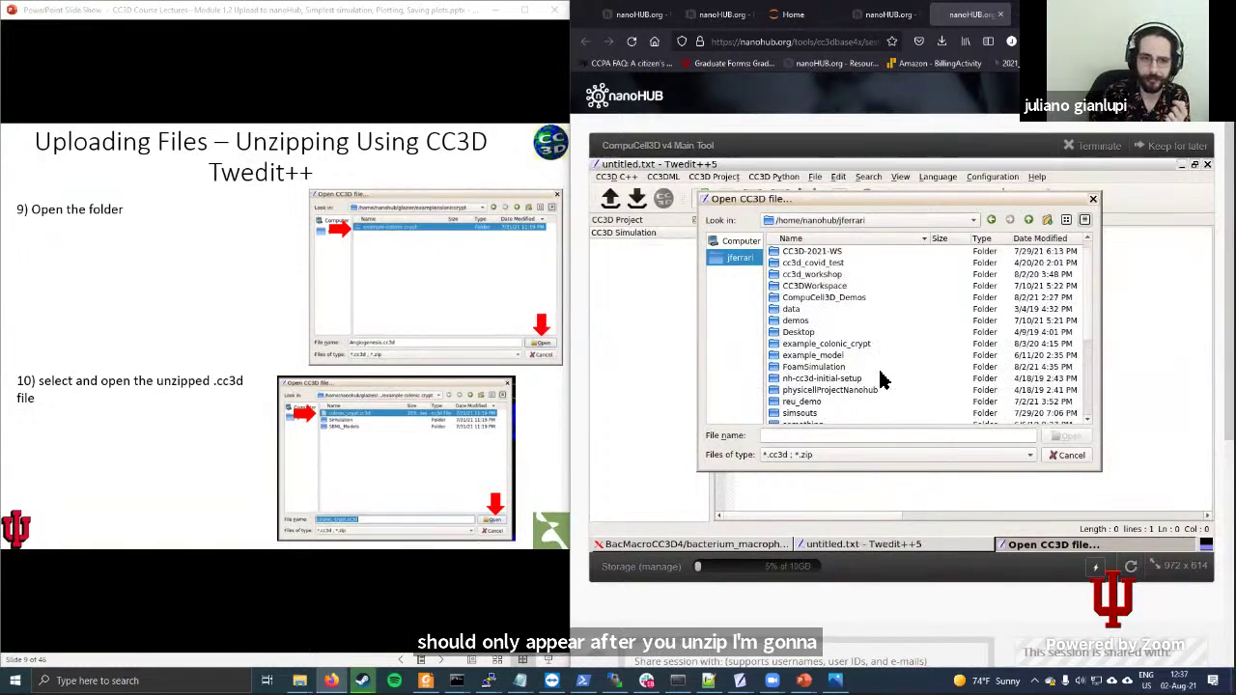
double_click(826, 368)
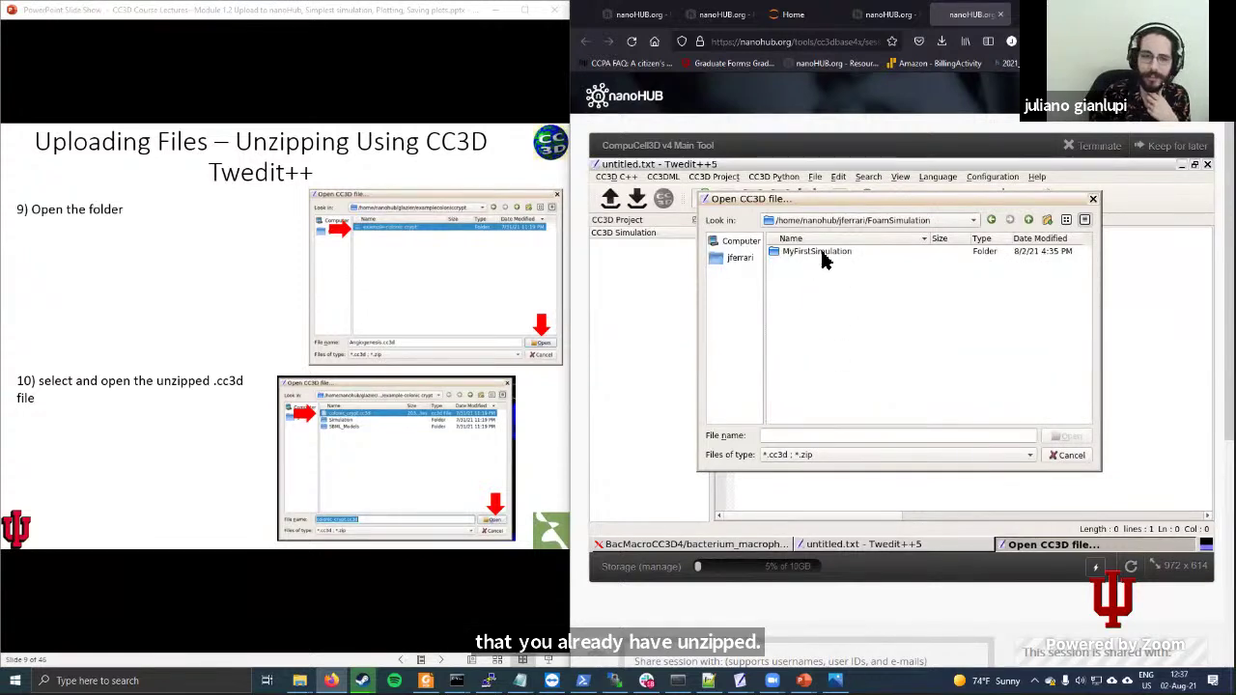
double_click(837, 255)
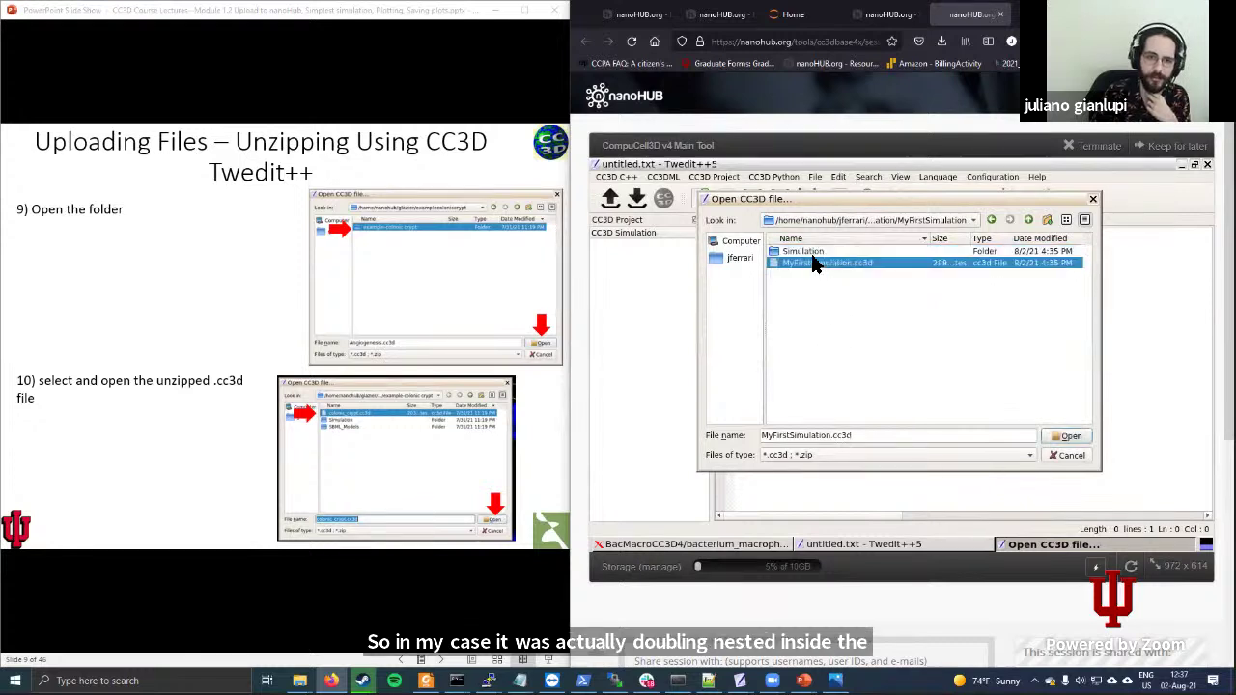
click(811, 265)
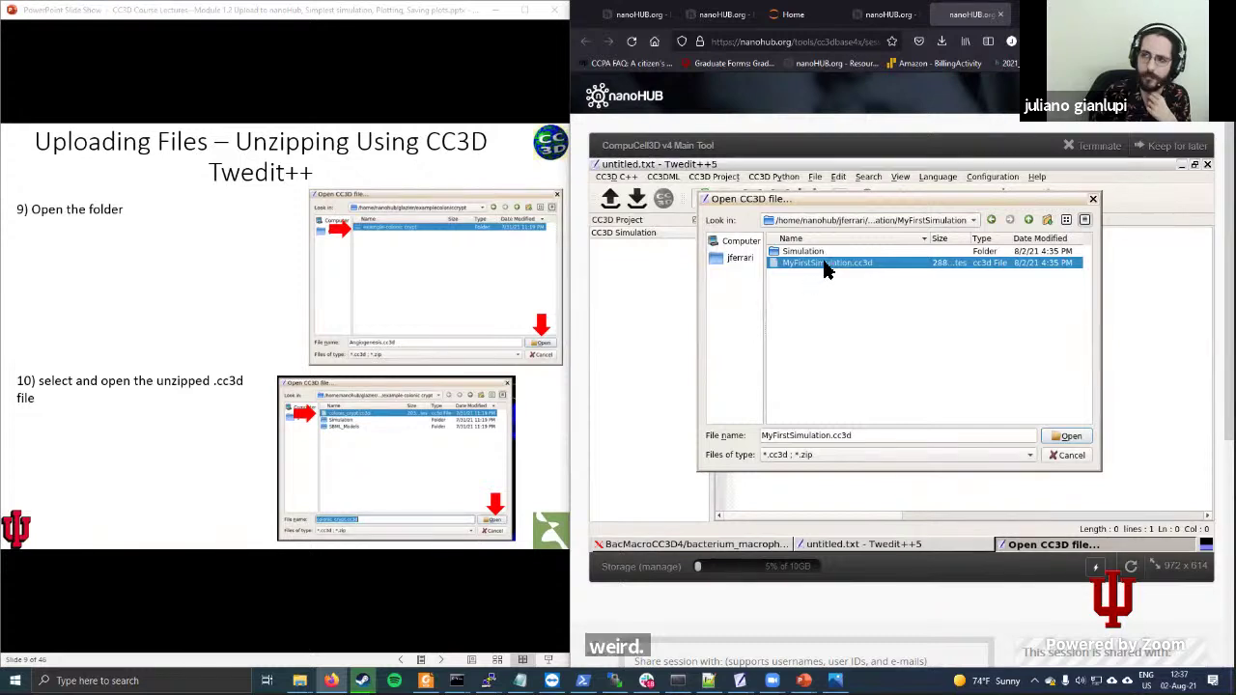
double_click(824, 264)
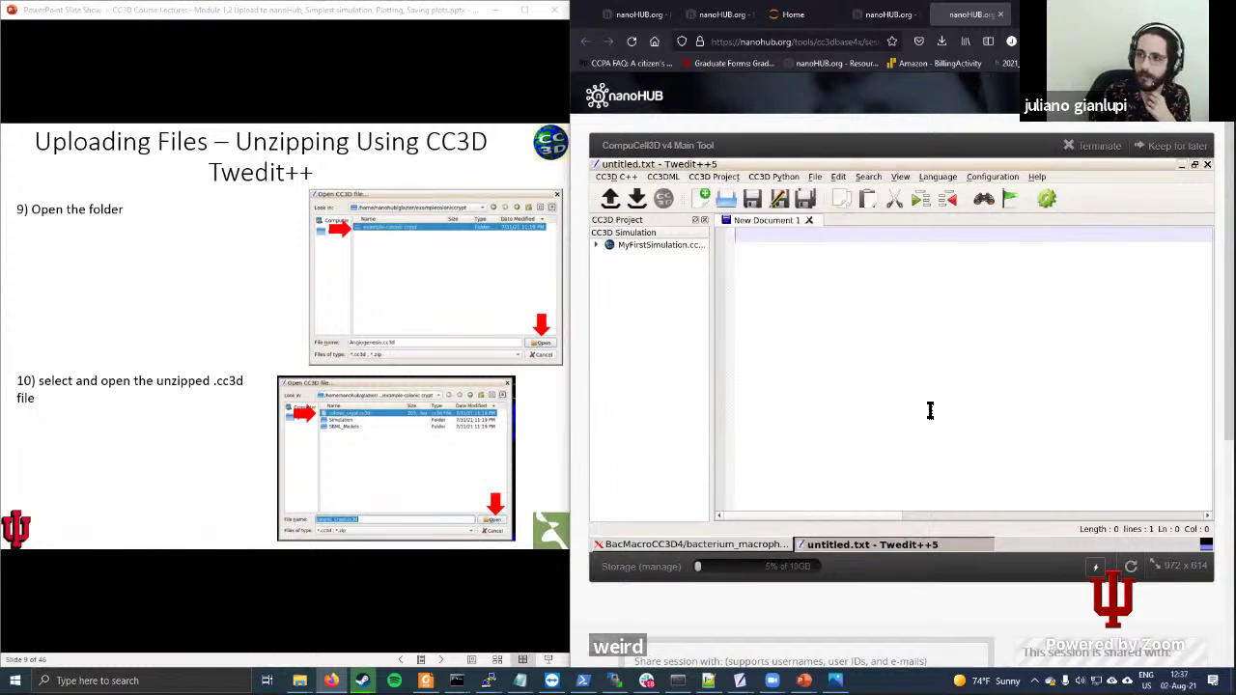
Step: Close the MyFirstSimulation project in Twedit++
right_click(626, 249)
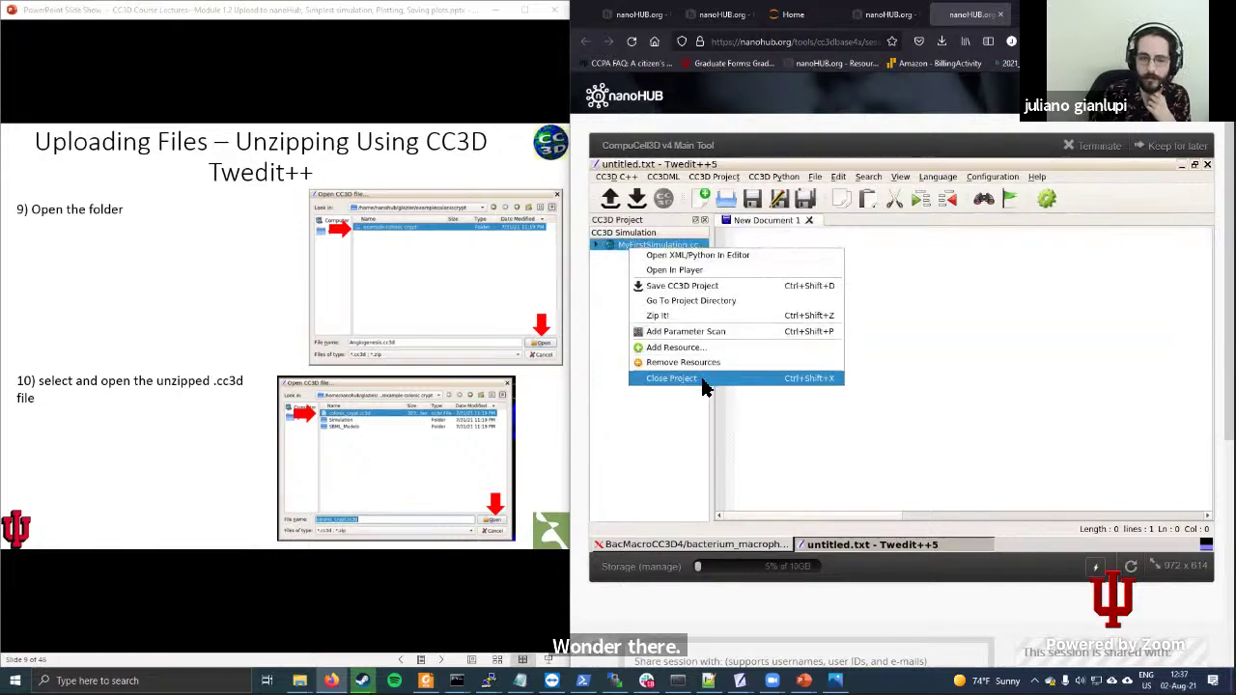
click(671, 378)
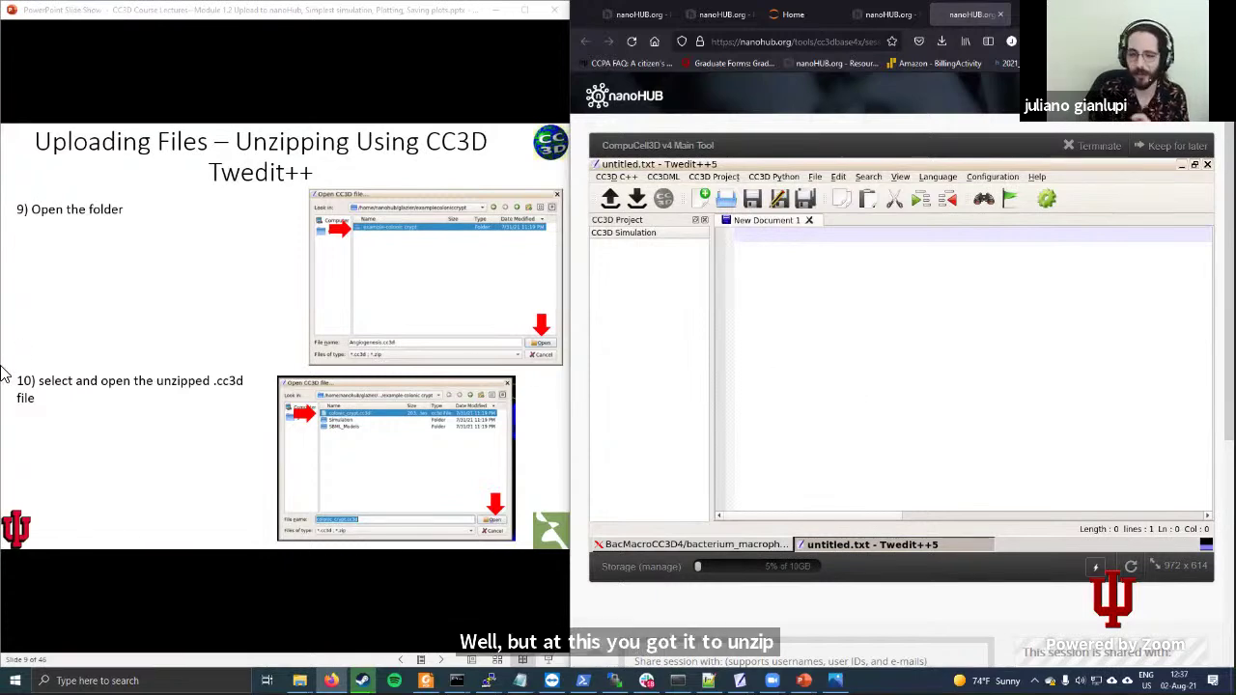
Step: Switch to the PowerPoint presentation and advance to the slide on the simplest CompuCell3D simulation
click(315, 377)
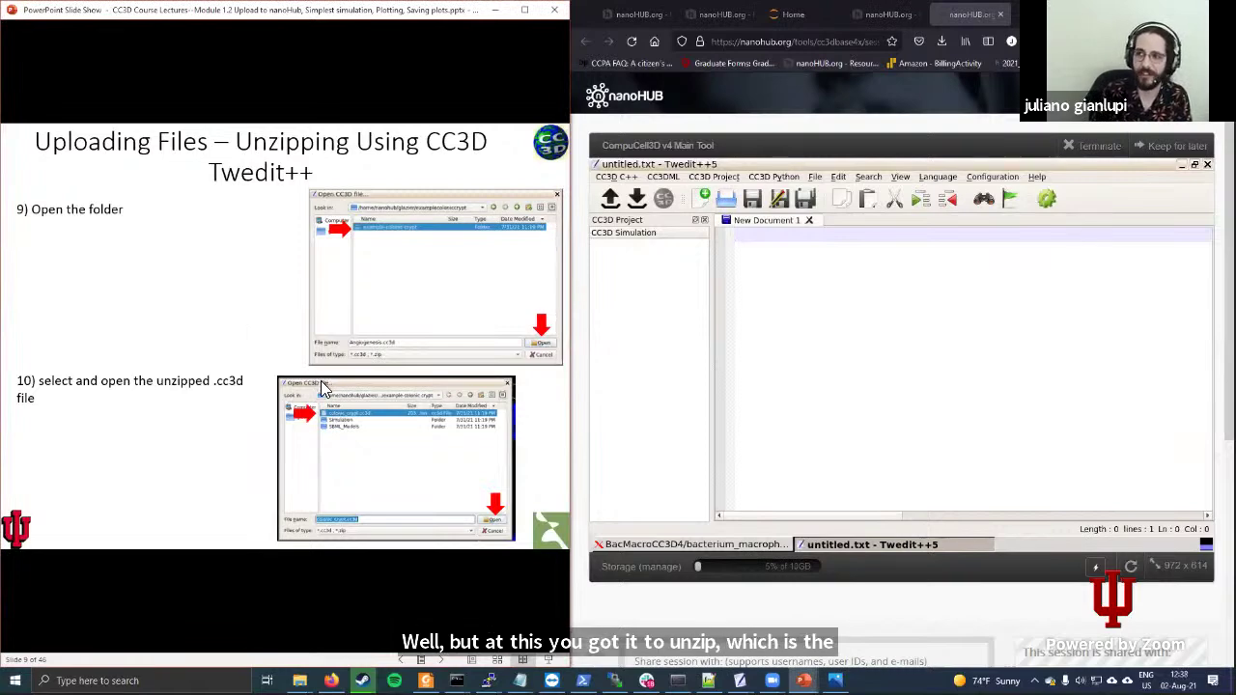
click(321, 380)
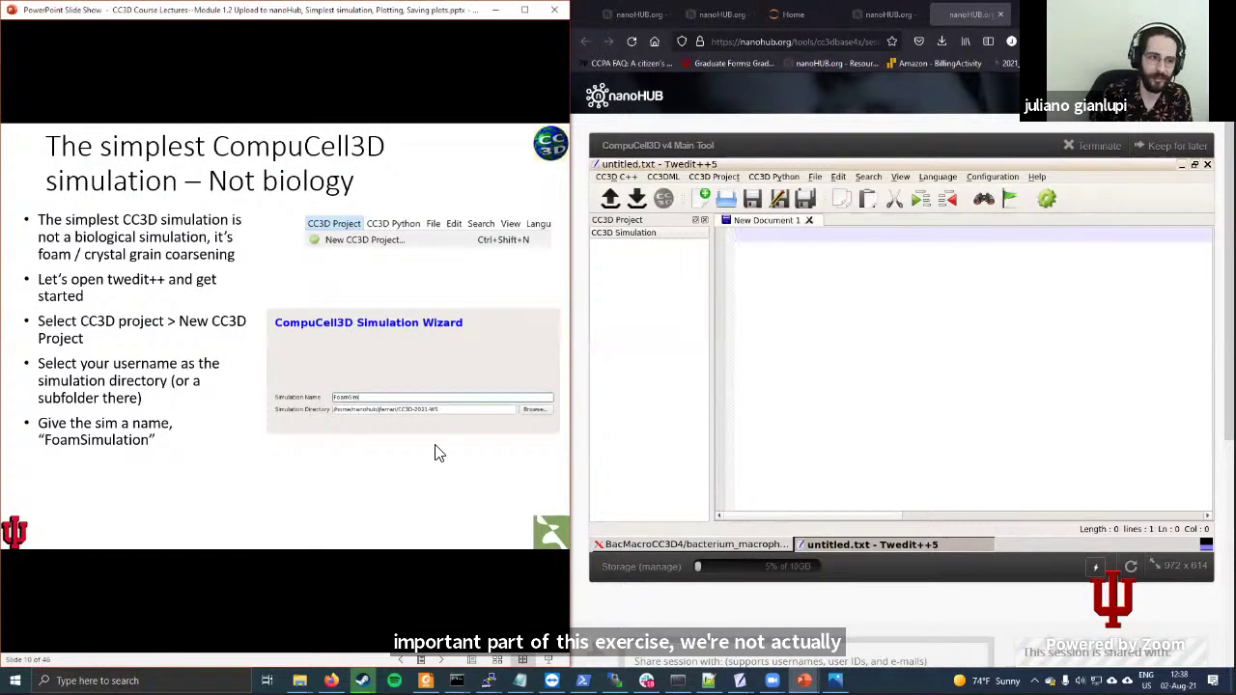
click(896, 399)
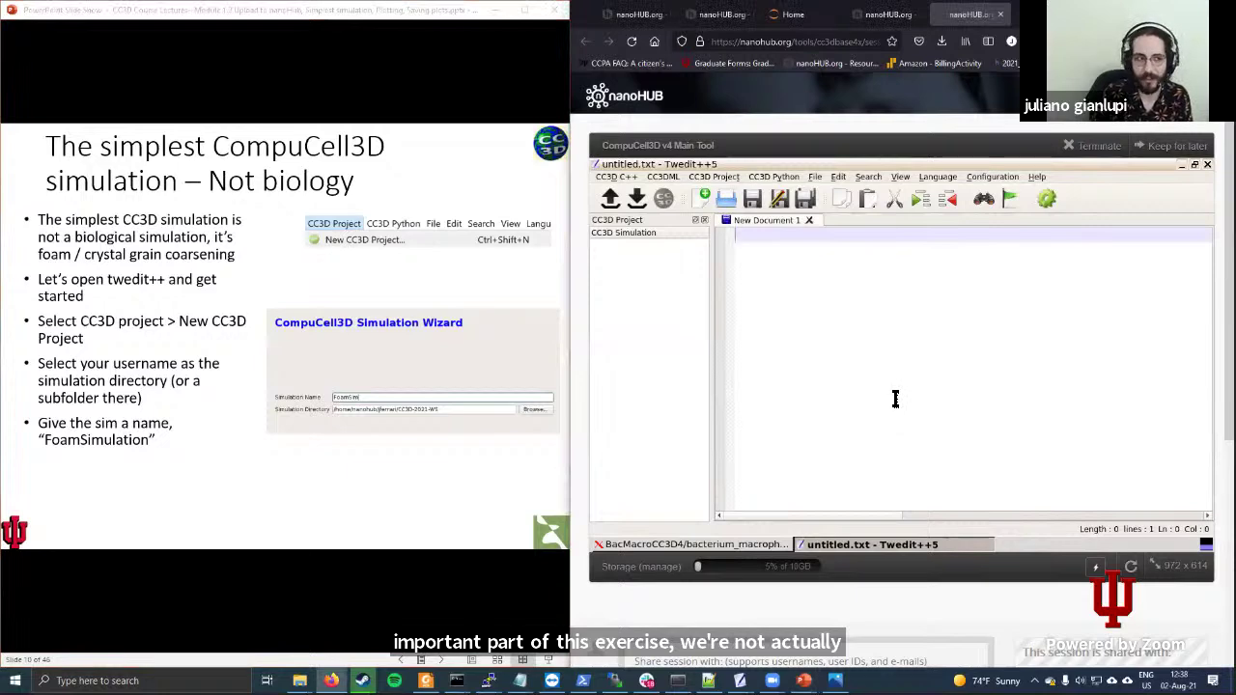
click(342, 356)
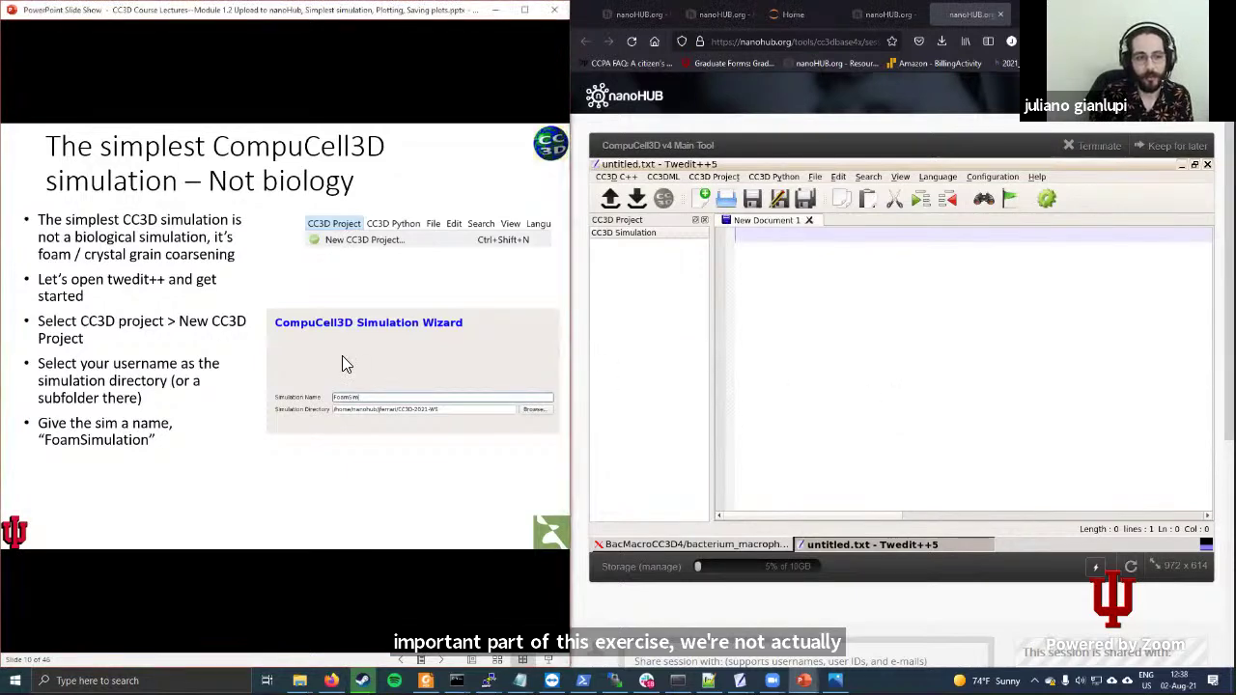
Step: Switch back to Twedit++ in the nanoHUB session and start a new CC3D project in the Simulation Wizard
click(868, 420)
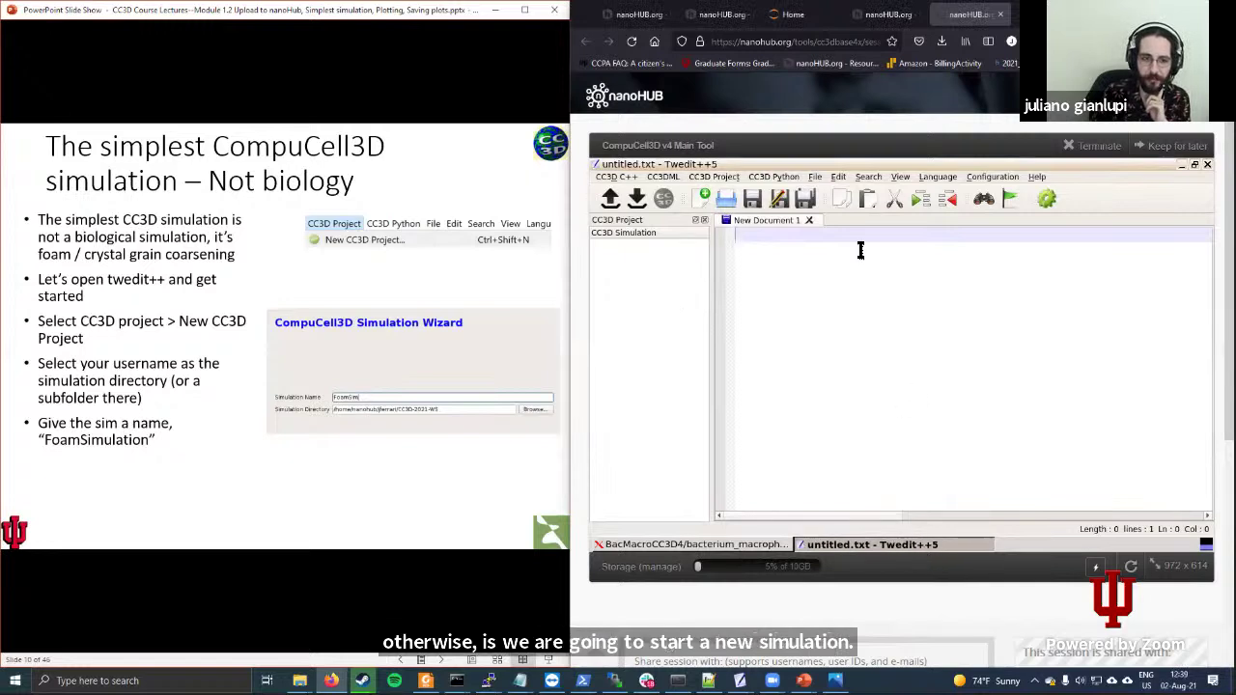
click(714, 180)
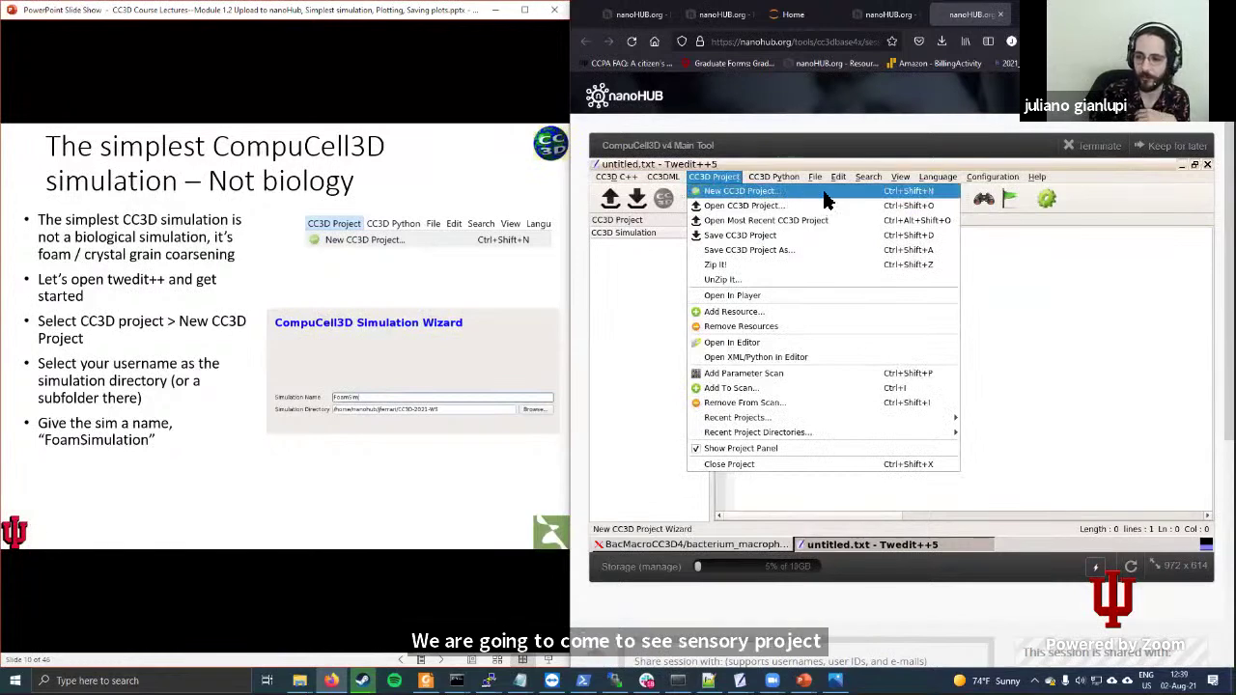
click(758, 193)
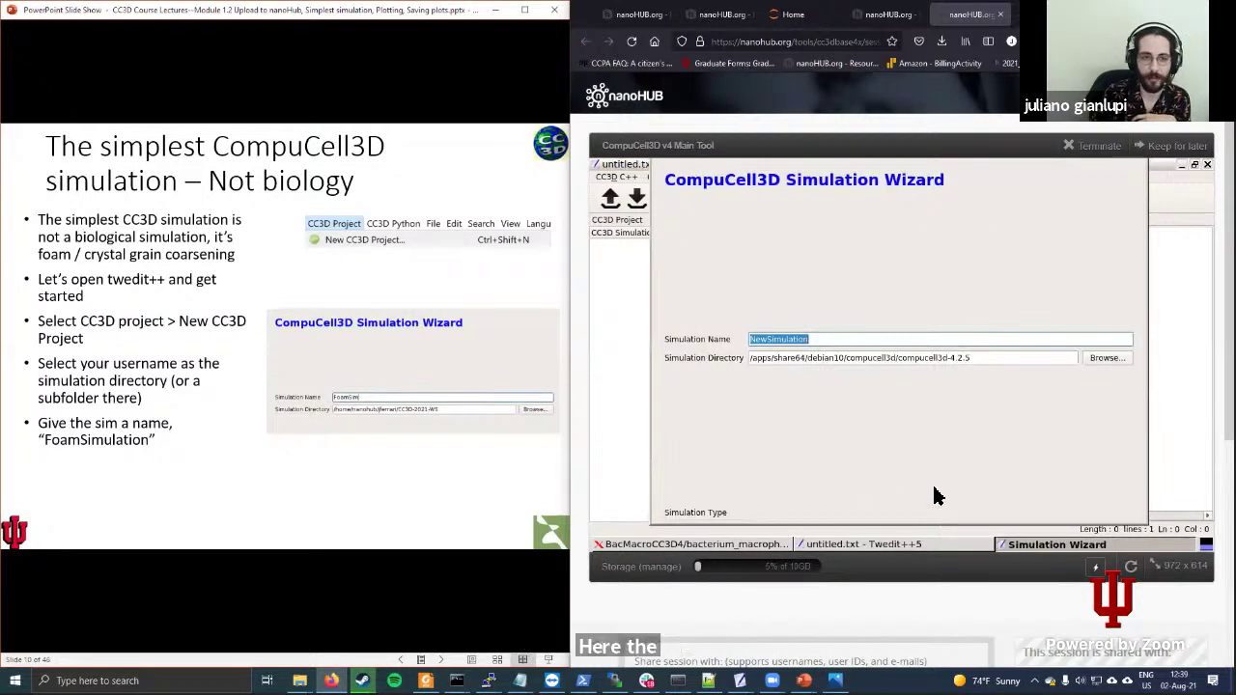